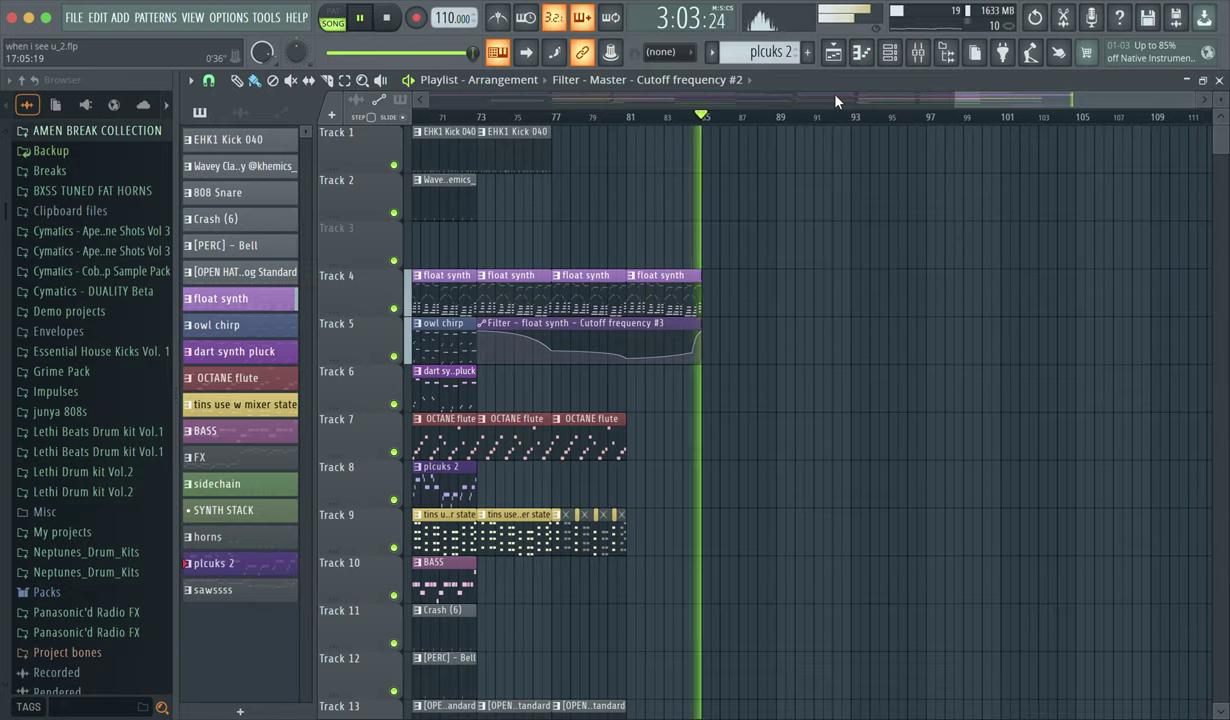
Step: Stop the song, switch to pattern mode and play the float synth pattern with the channel rack shown
key(F6)
key(space)
key(l)
key(space)
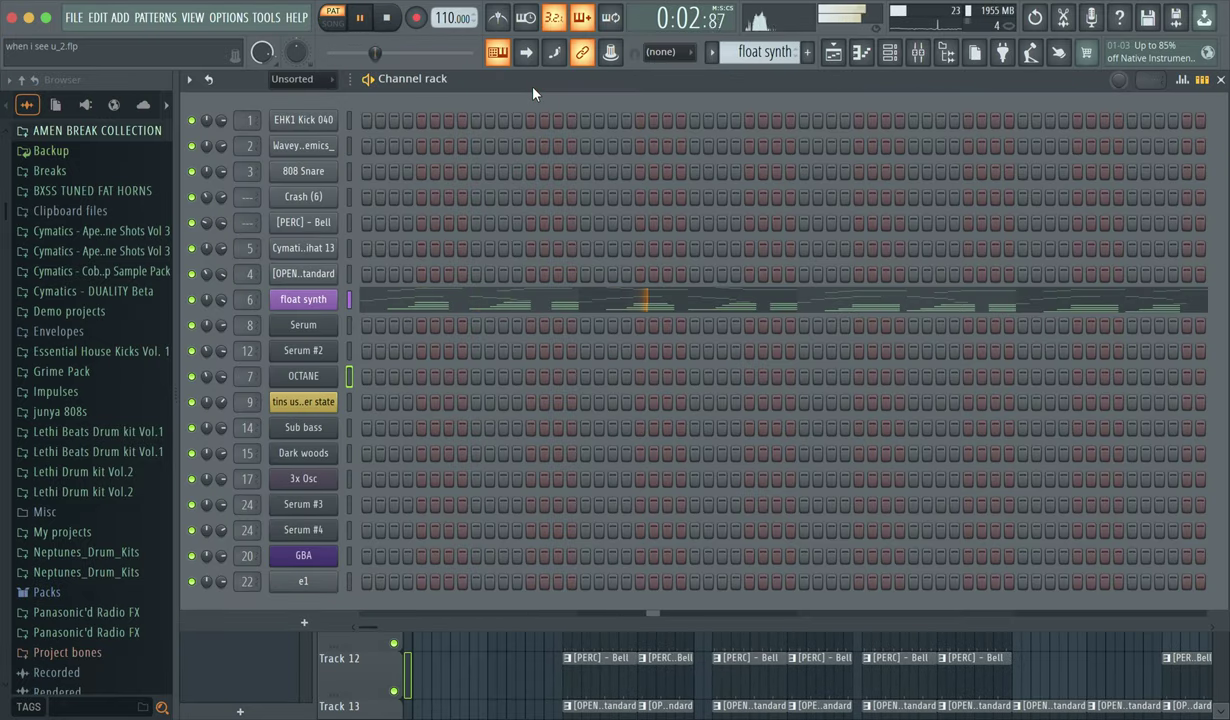
Step: Show the playlist and play the song arrangement from bar 9
key(F6)
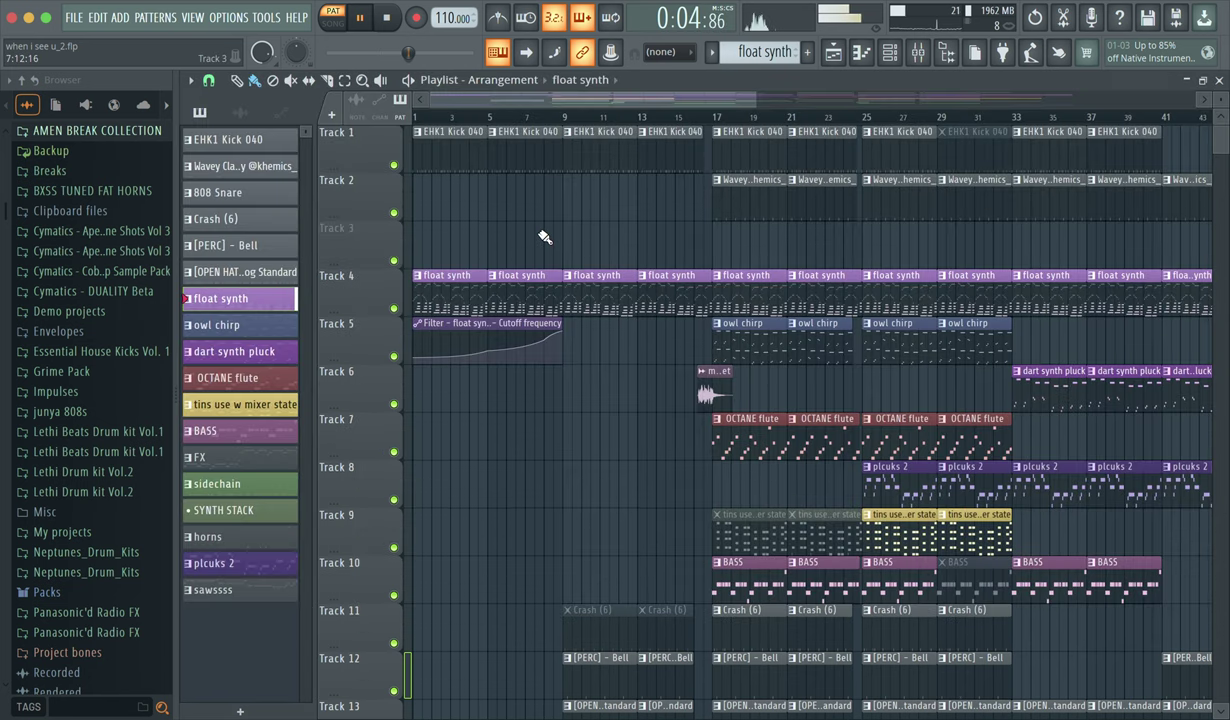
click(566, 117)
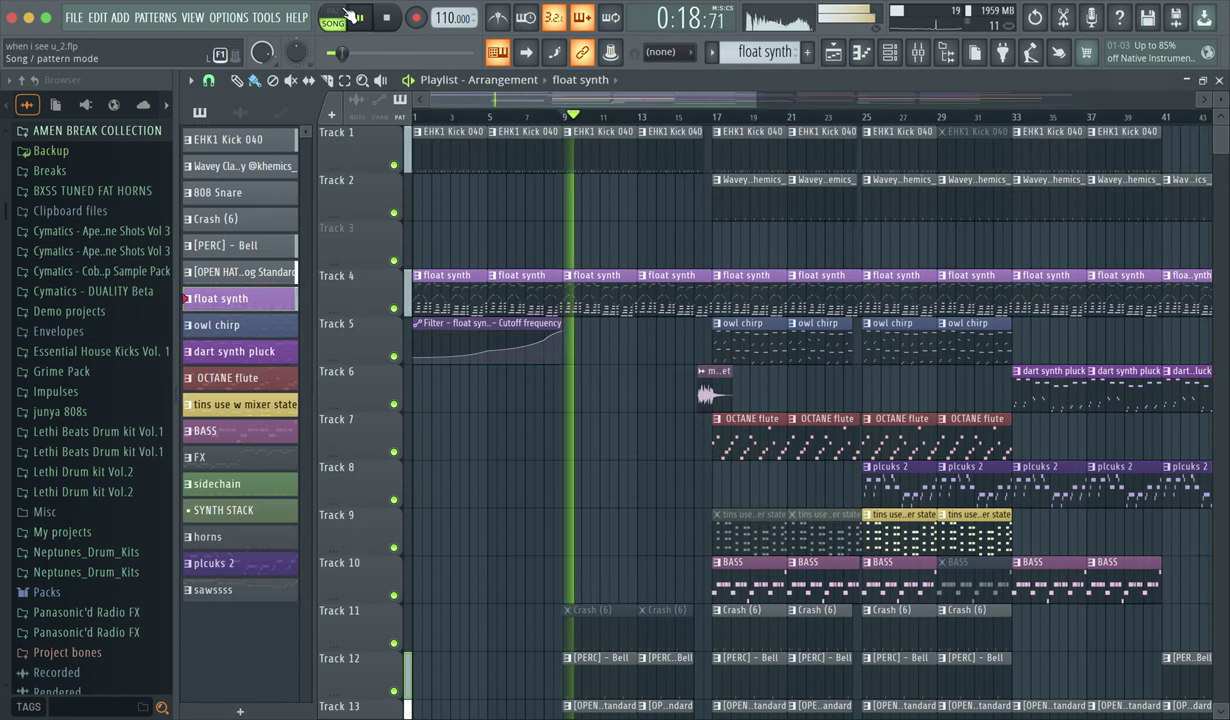
Step: Play the float synth pattern on its own again and show the effects chain of its mixer track
key(l)
click(861, 52)
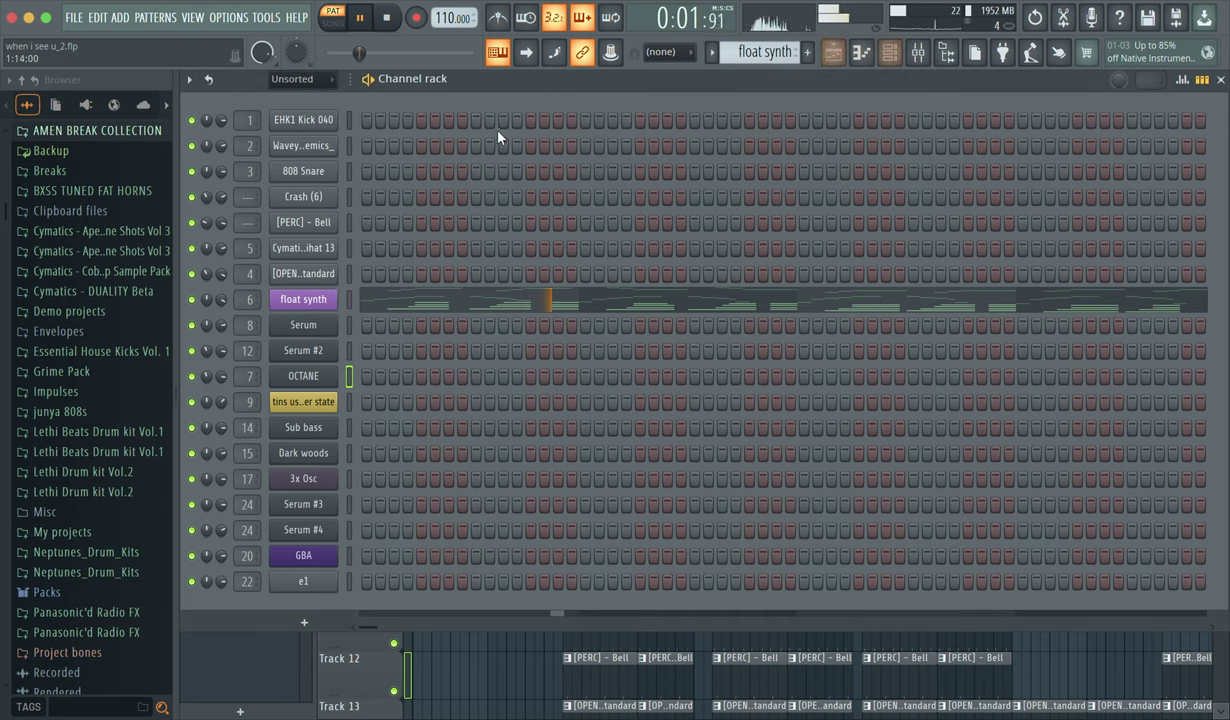
click(889, 52)
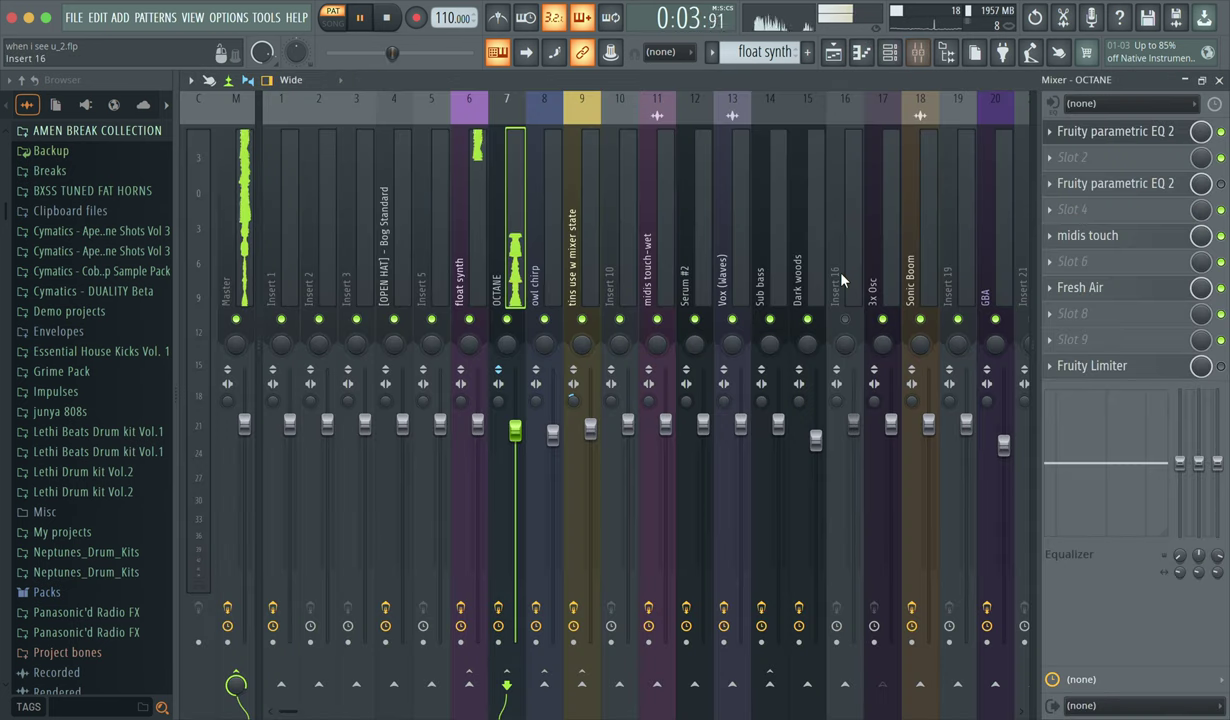
click(474, 251)
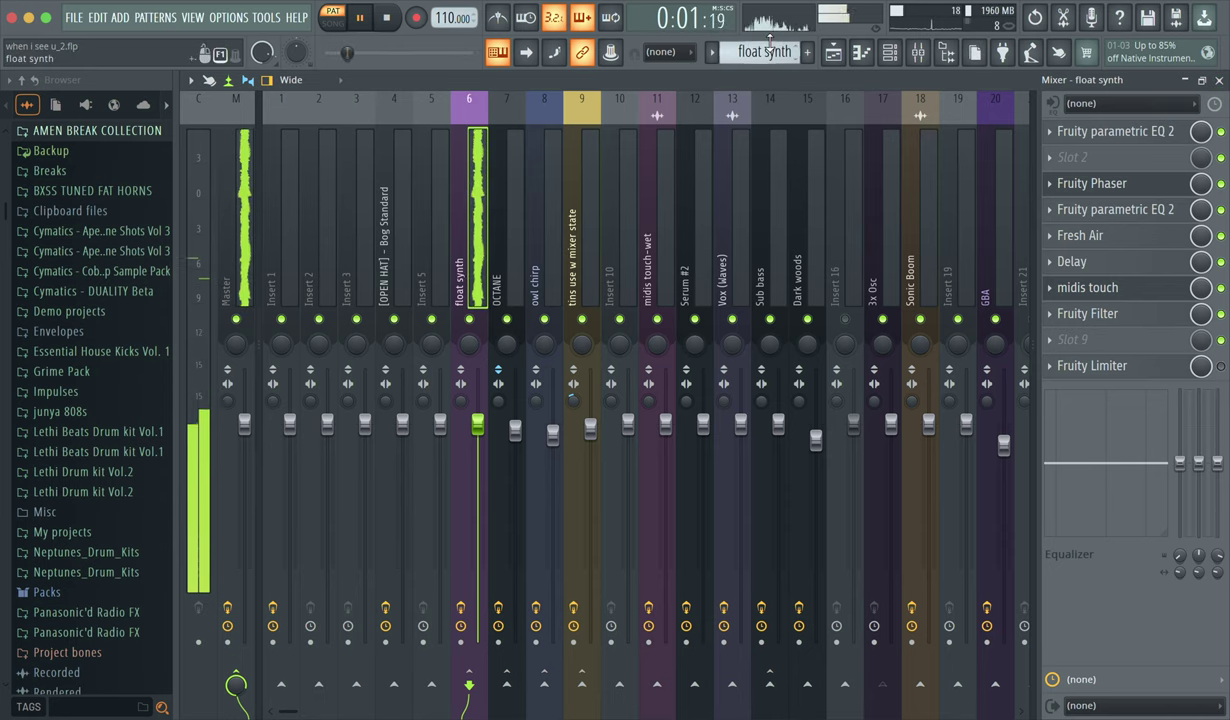
Step: Play the owl chirp pattern, return to the channel rack and select the Serum channel on mixer track 8
scroll(765, 52, down, 1)
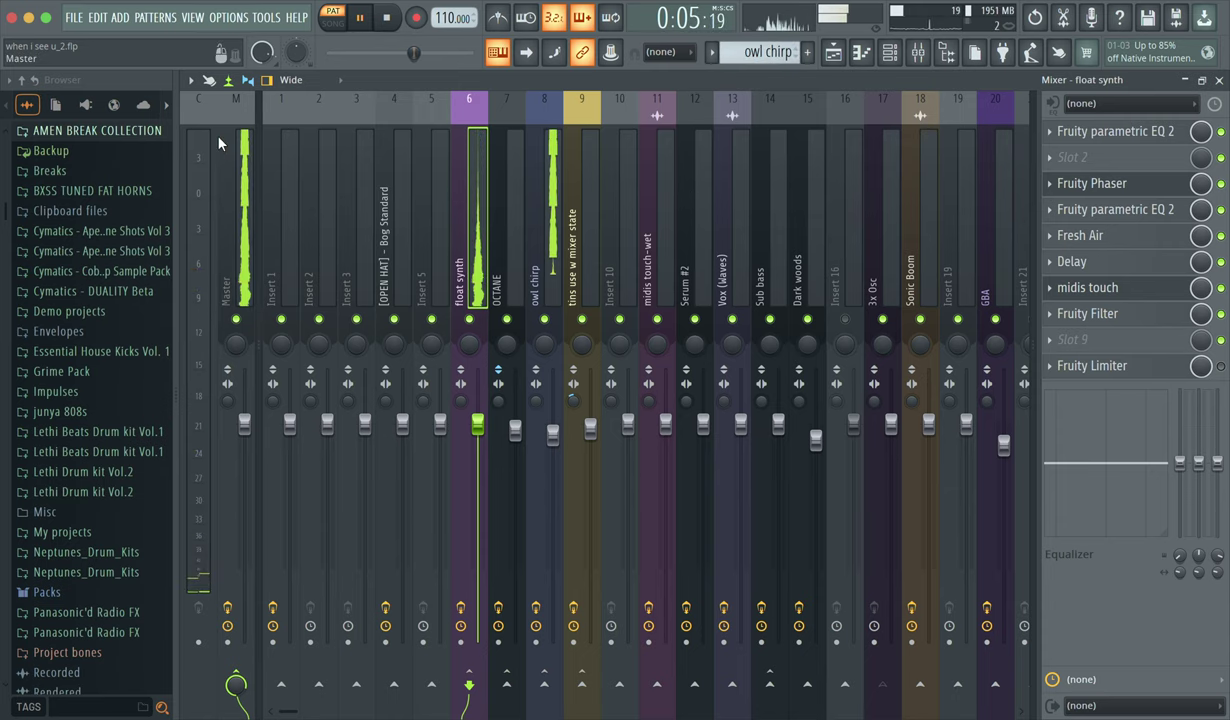
key(F5)
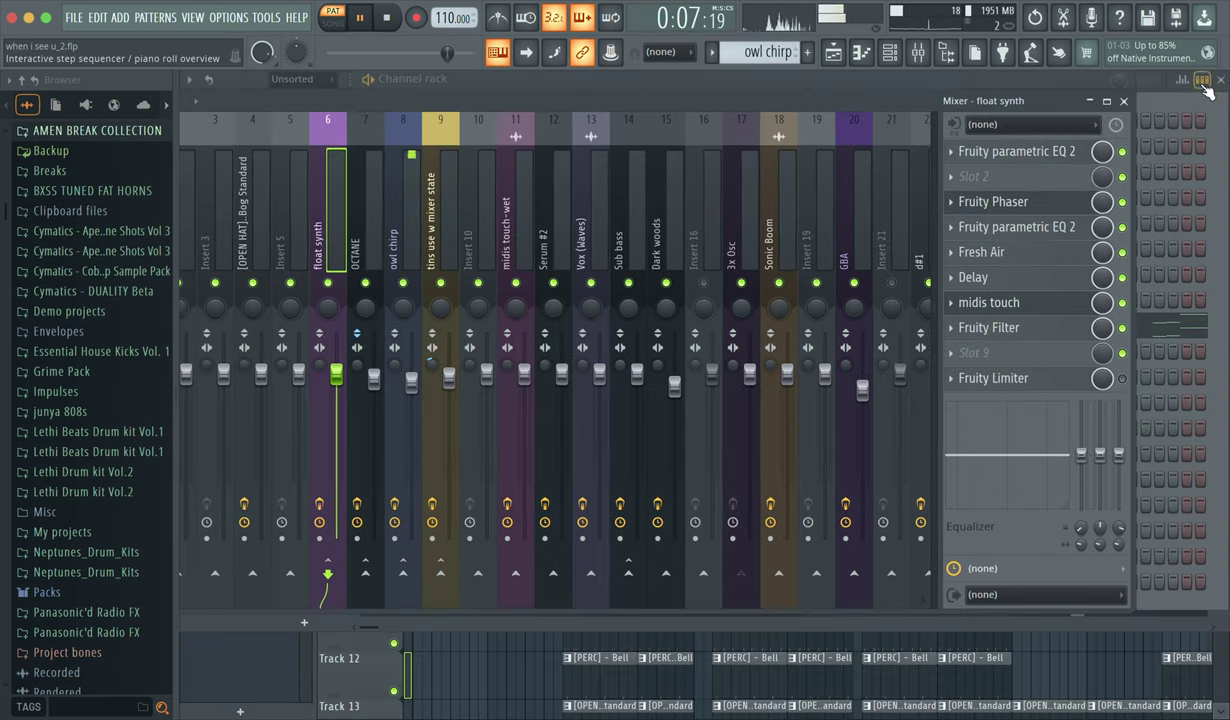
key(F6)
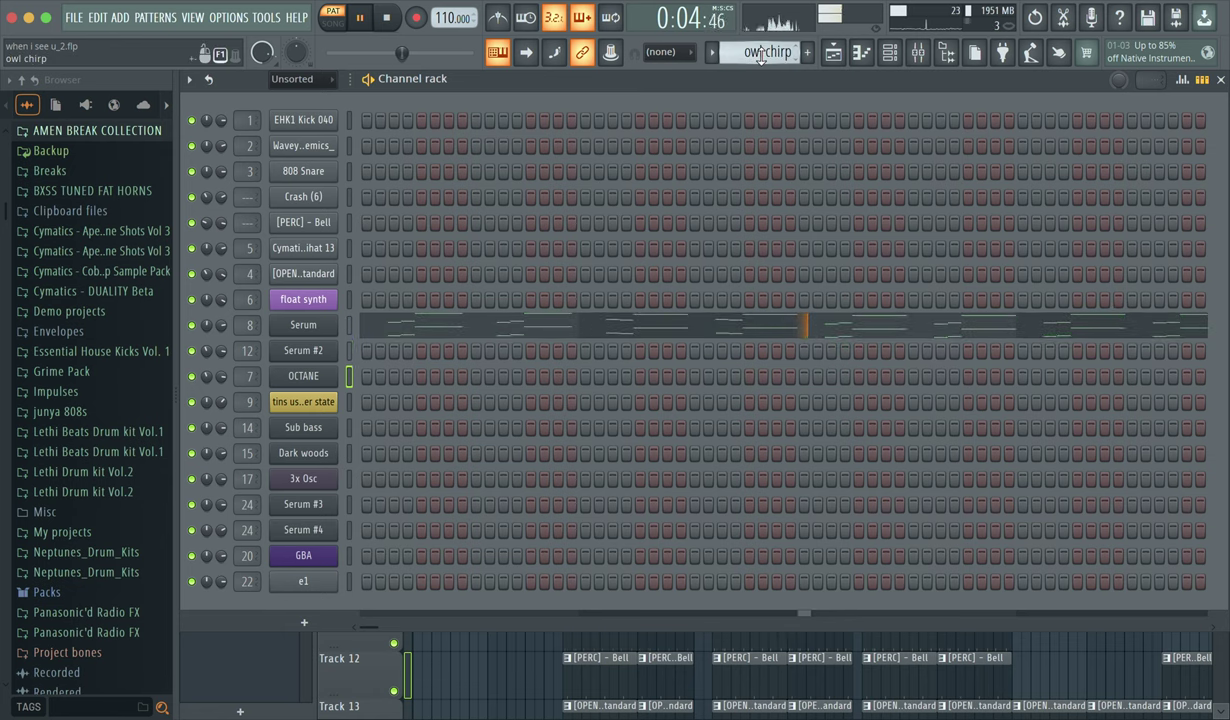
click(306, 328)
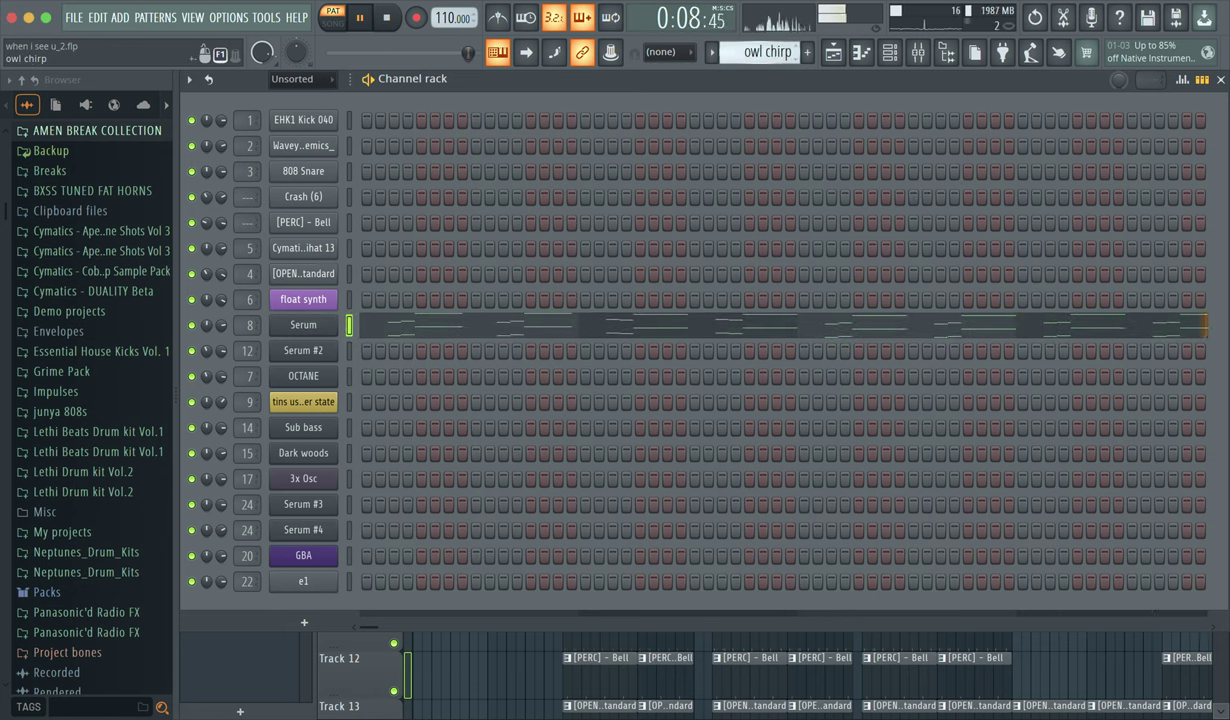
Step: Return to the float synth pattern and inspect its instrument preset, closing the plugin when finished
scroll(765, 52, down, 1)
click(304, 301)
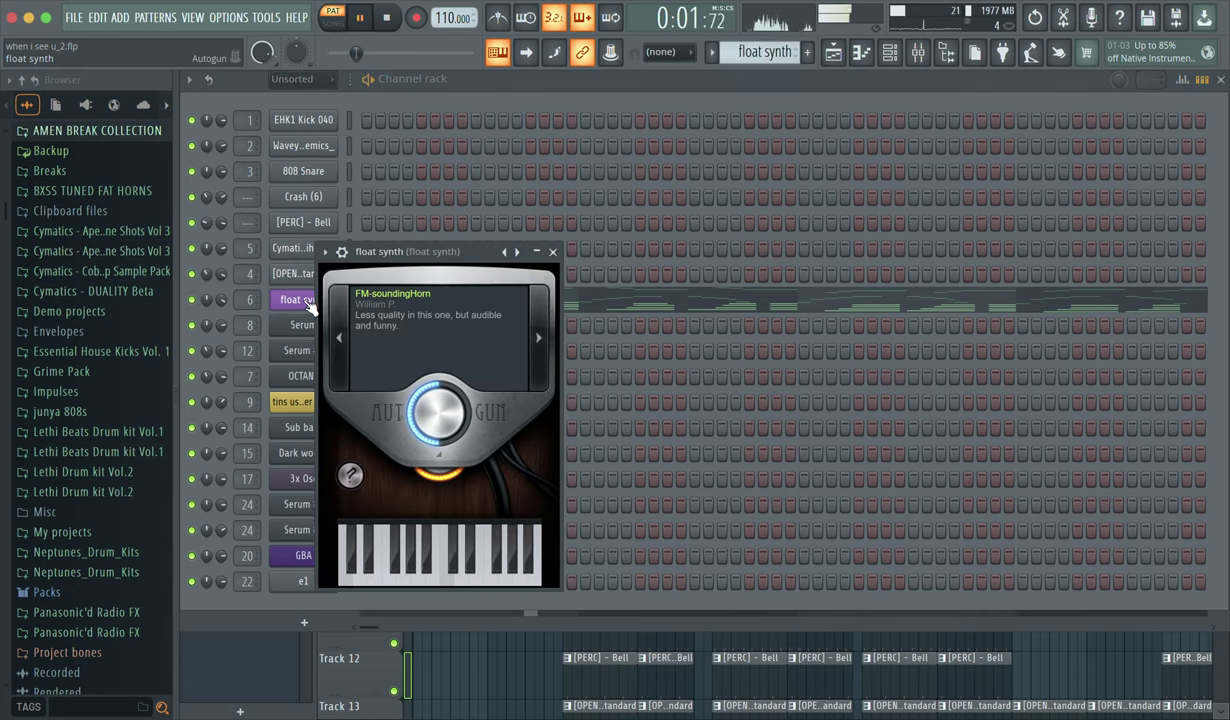
click(339, 330)
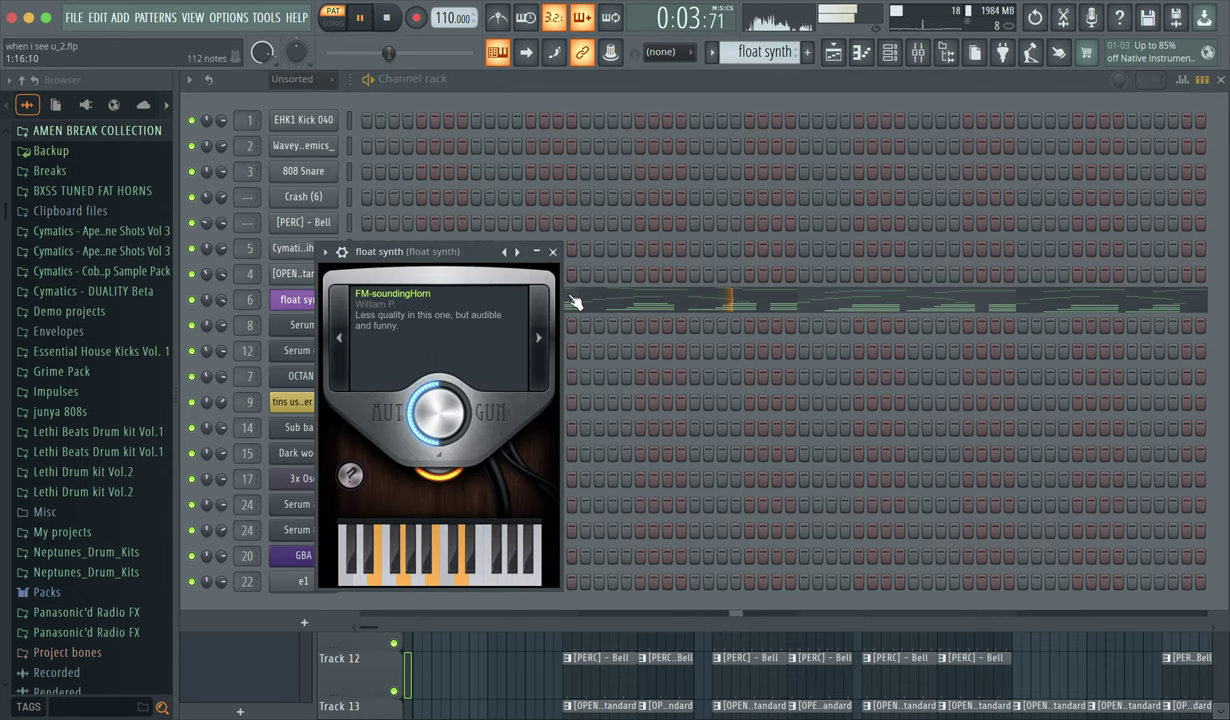
click(553, 252)
Step: Compare the float synth's sound with Fruity Filter and midis touch bypassed and re-enabled on its mixer track, and put the mixer away
click(889, 54)
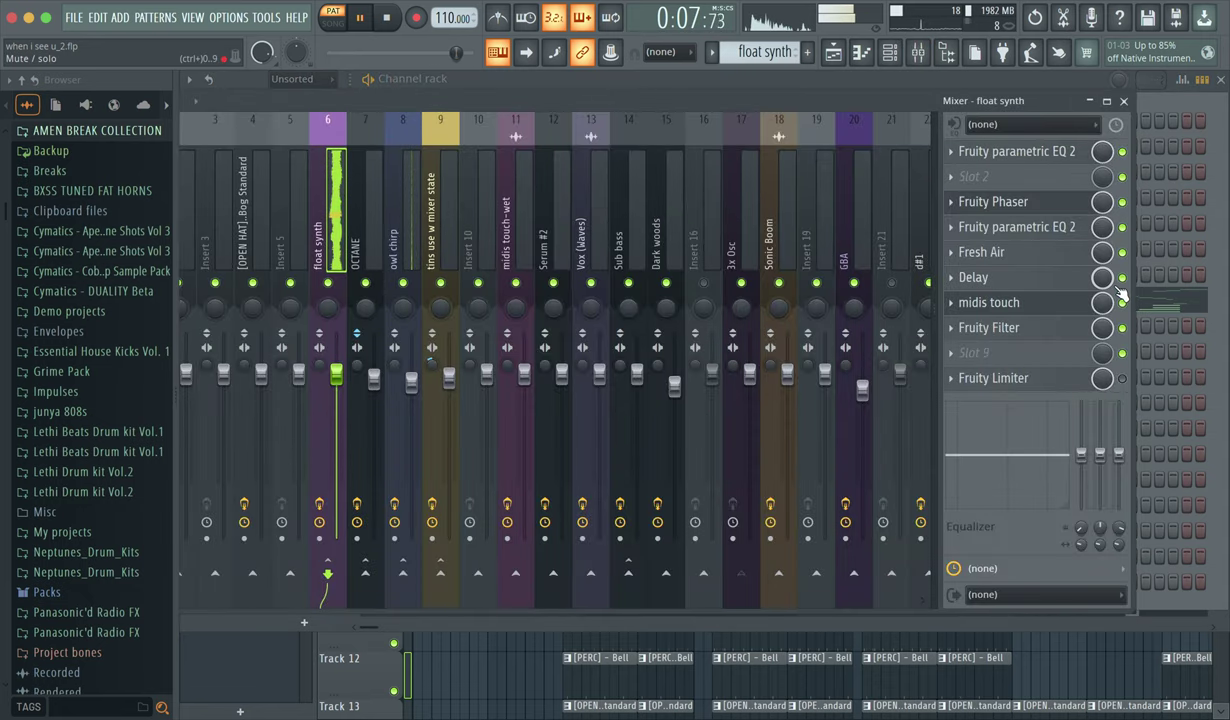
click(1122, 327)
click(1122, 302)
click(1122, 302)
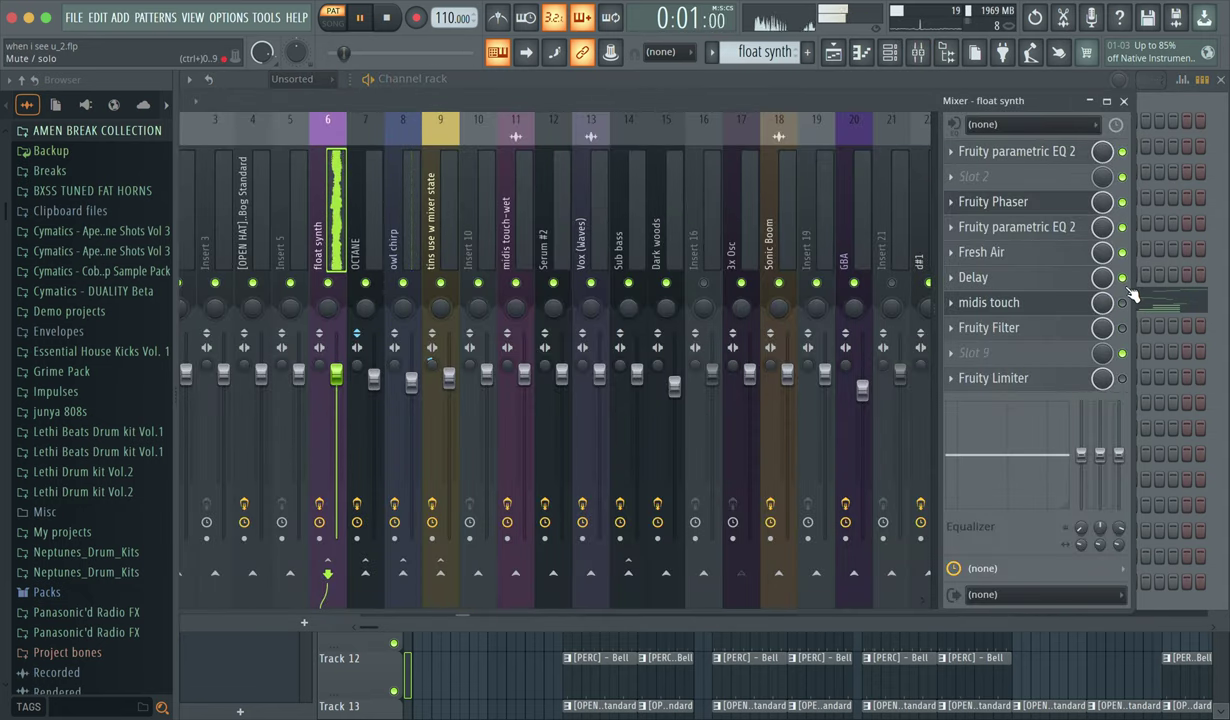
click(1122, 327)
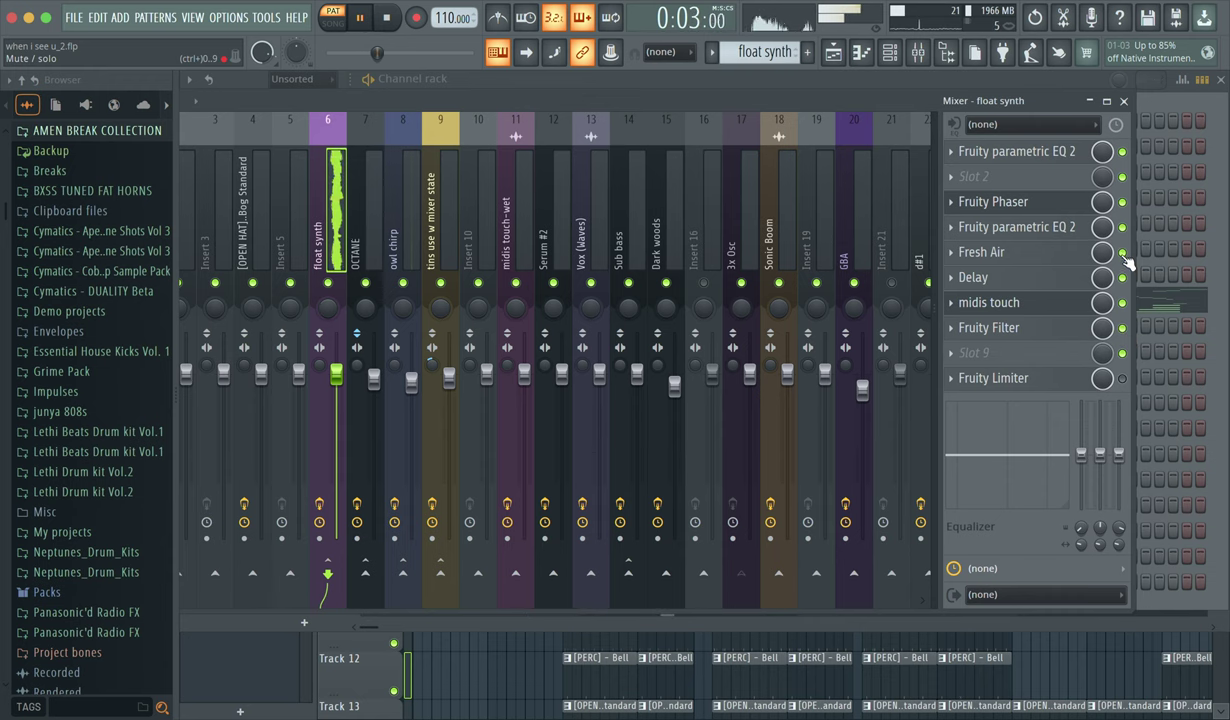
click(1089, 101)
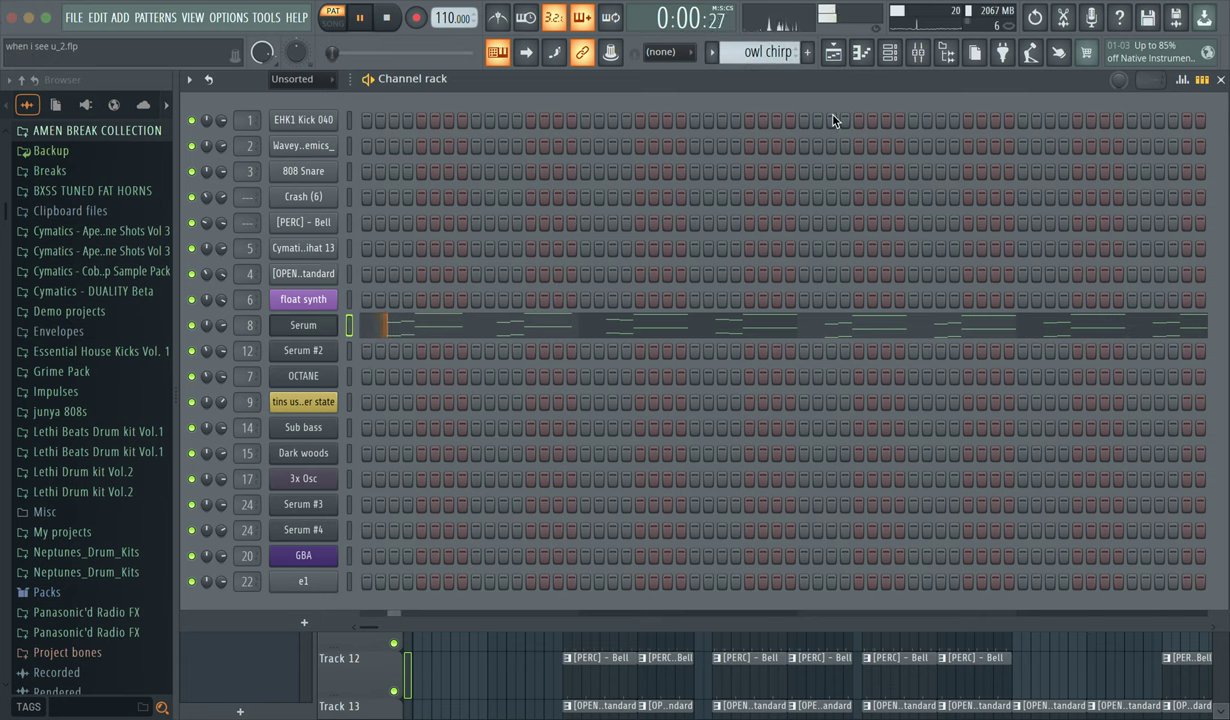
Step: Bypass the midis touch effect on the owl chirp mixer track and close the mixer
click(917, 52)
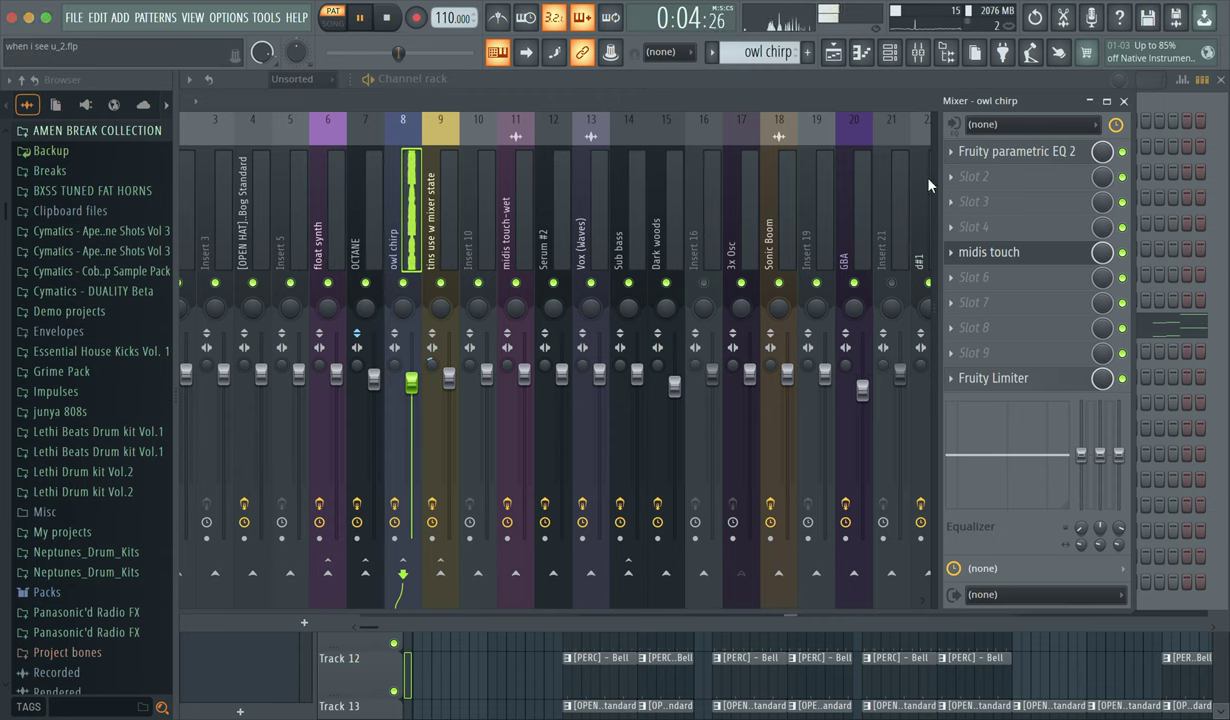
click(1122, 252)
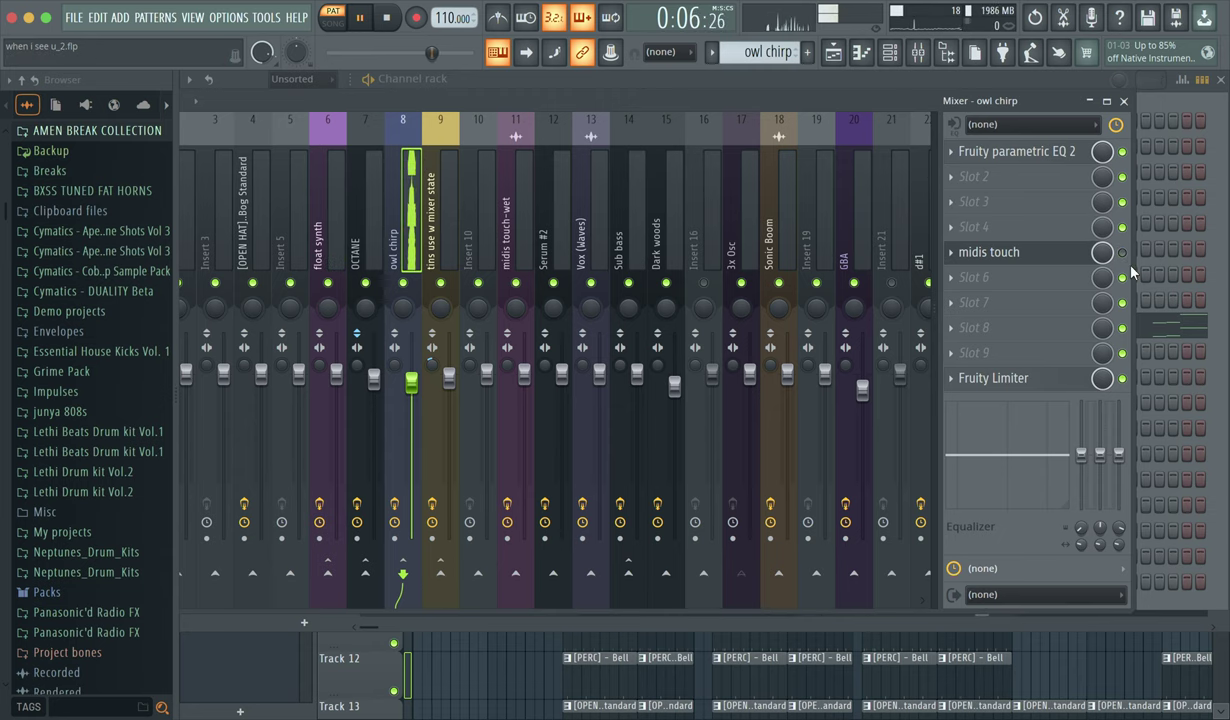
click(1123, 101)
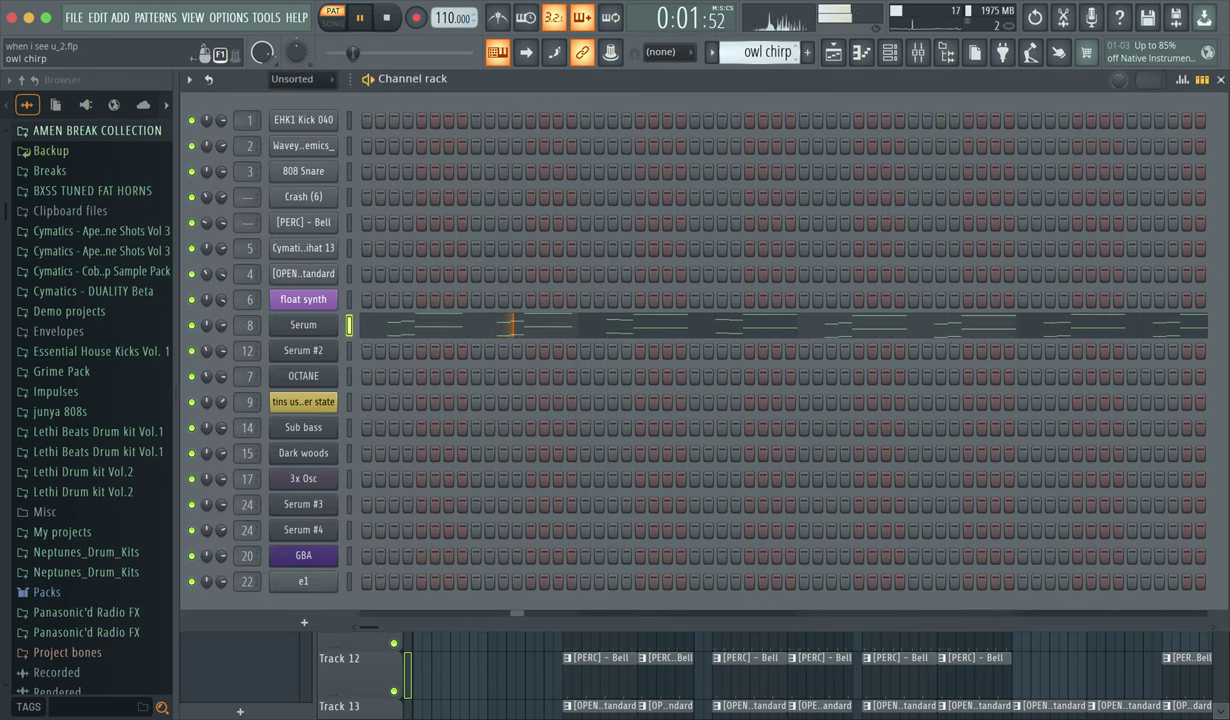
Step: Play the dart synth pluck pattern and bypass Fruity Reeverb 2 on its Serum #2 mixer track
scroll(750, 52, down, 1)
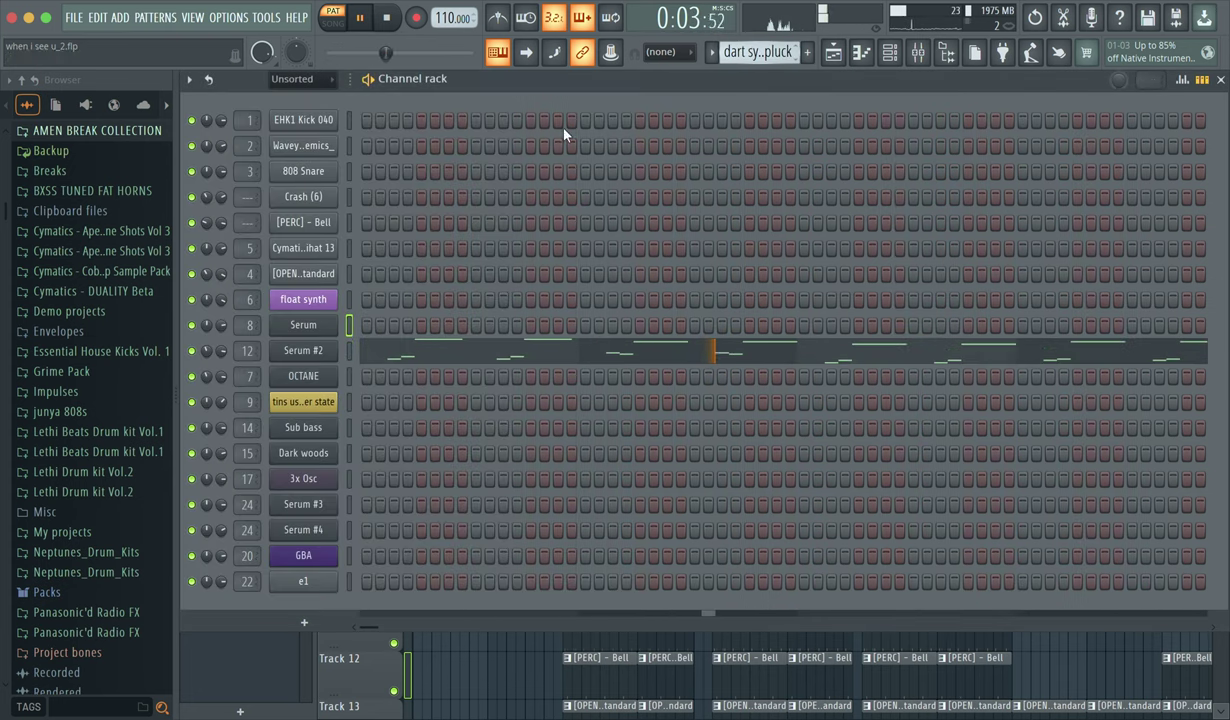
click(313, 350)
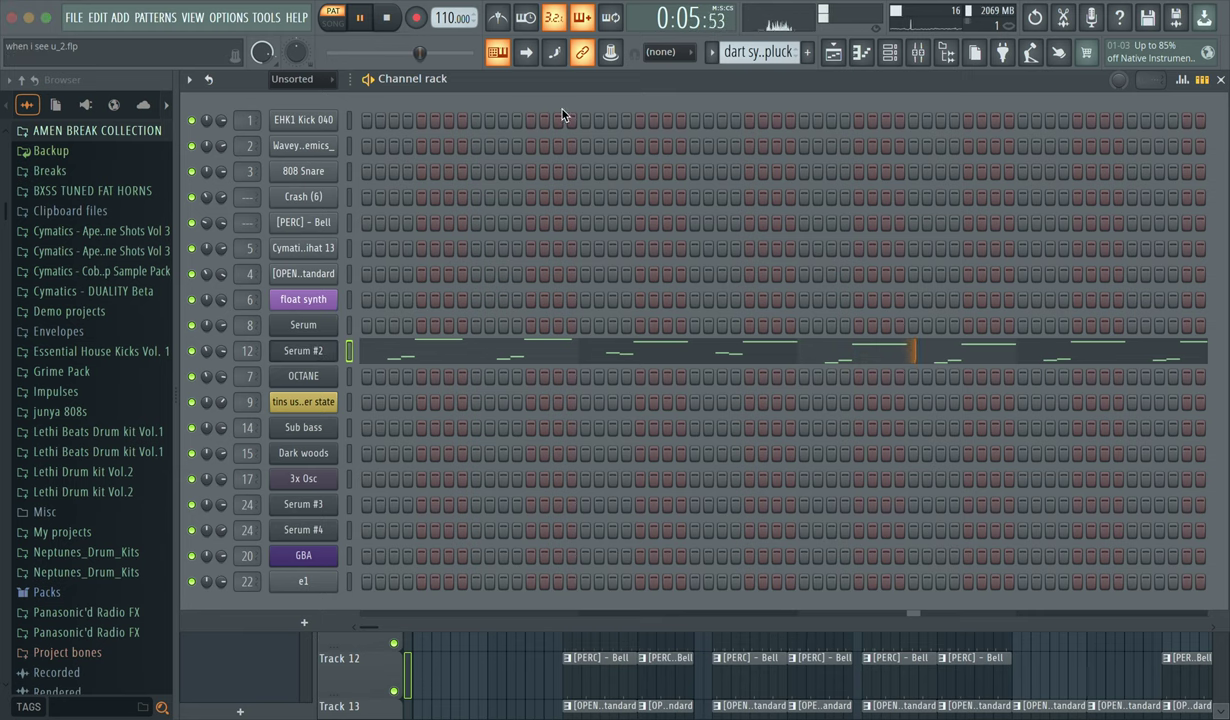
click(918, 52)
click(1122, 253)
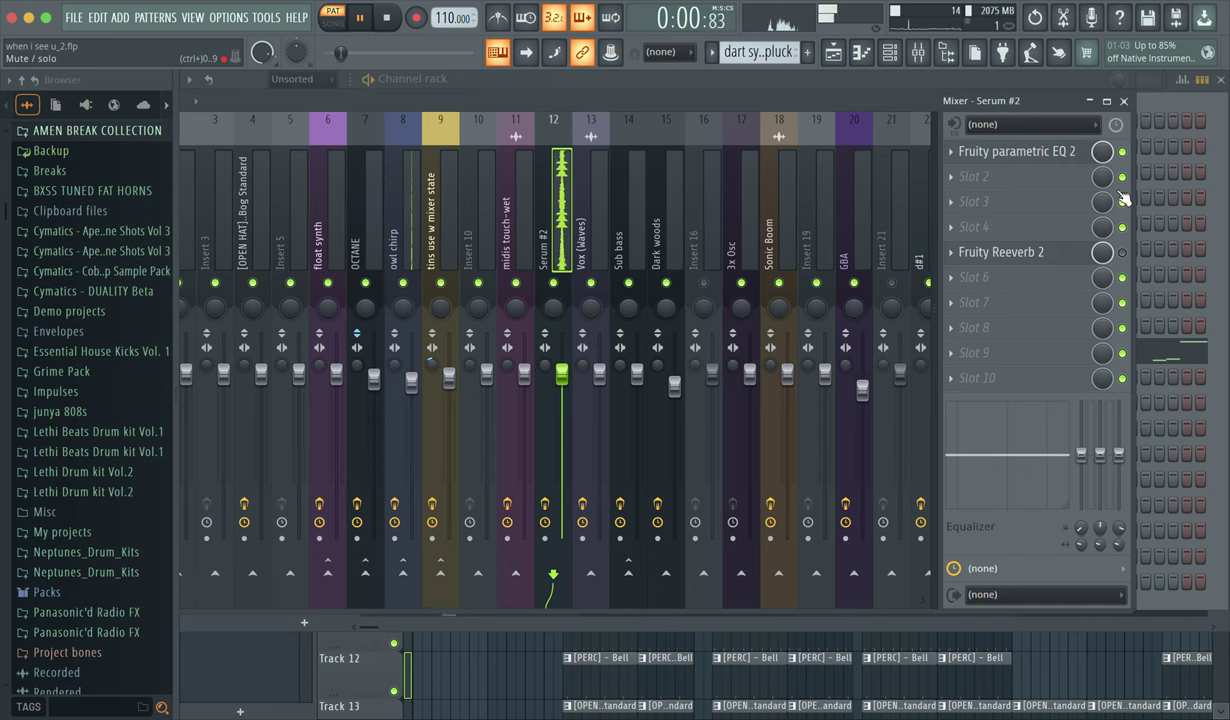
click(1123, 101)
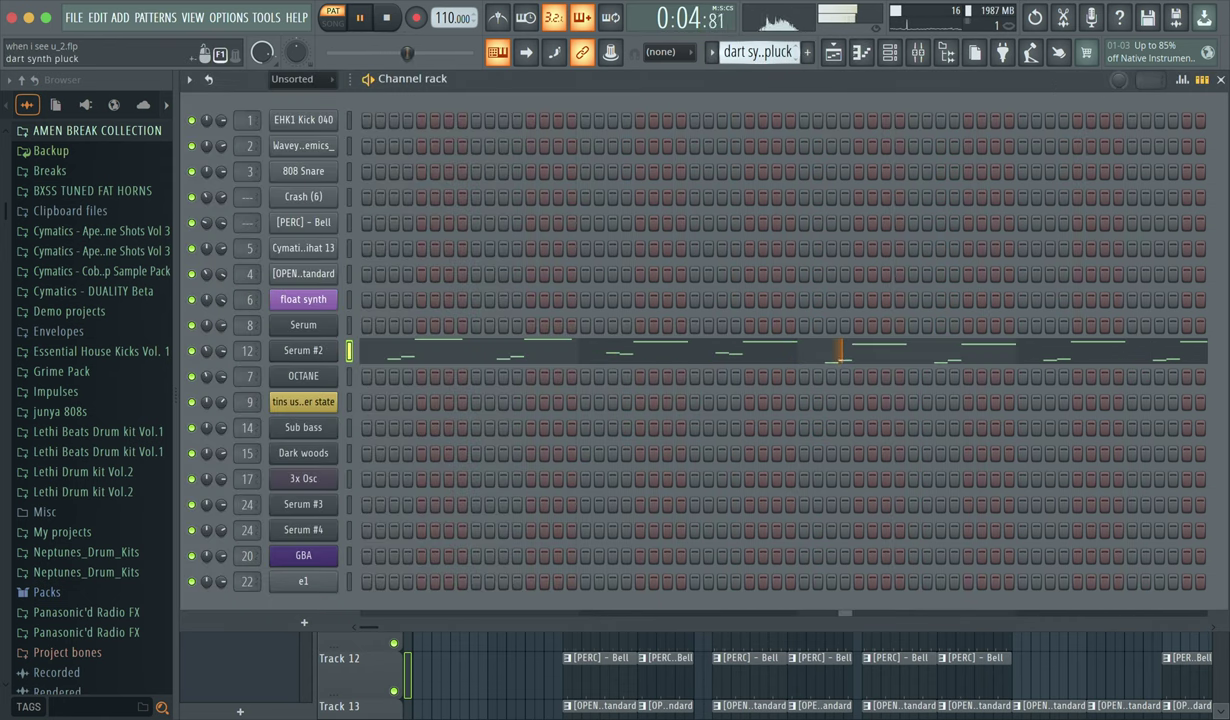
Step: Play the OCTANE flute pattern and show the effects chain of the OCTANE mixer track
key(KP_Add)
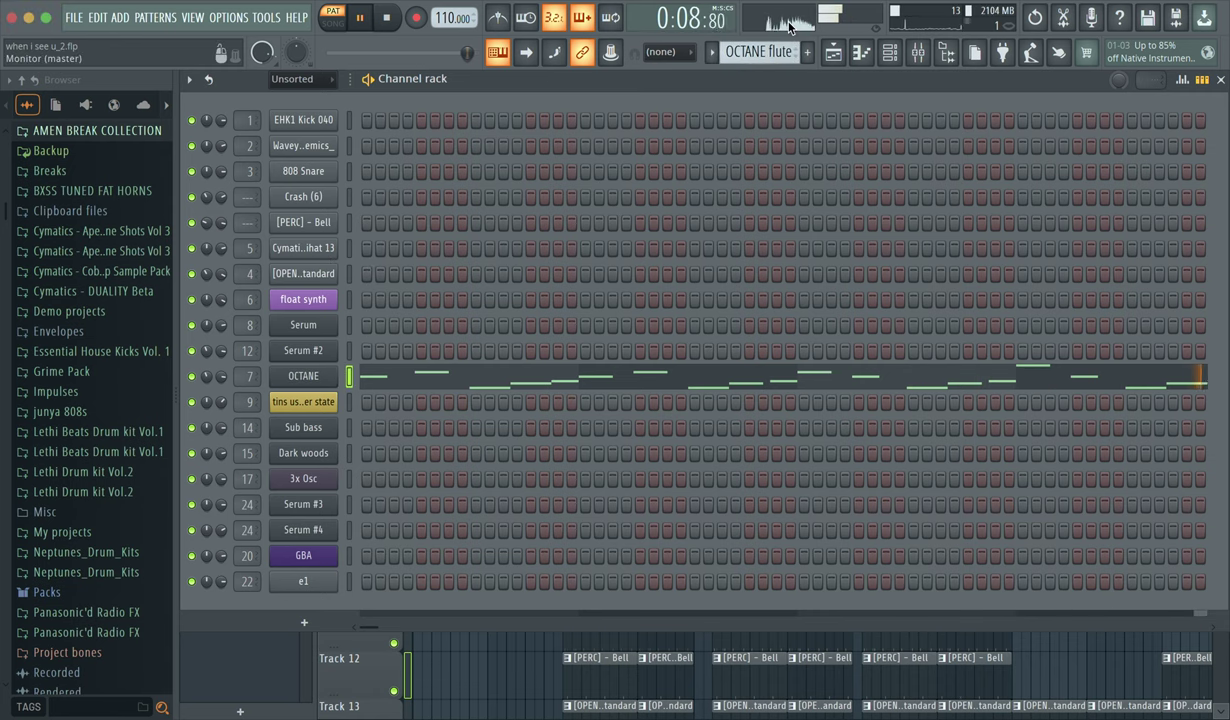
click(886, 52)
click(540, 218)
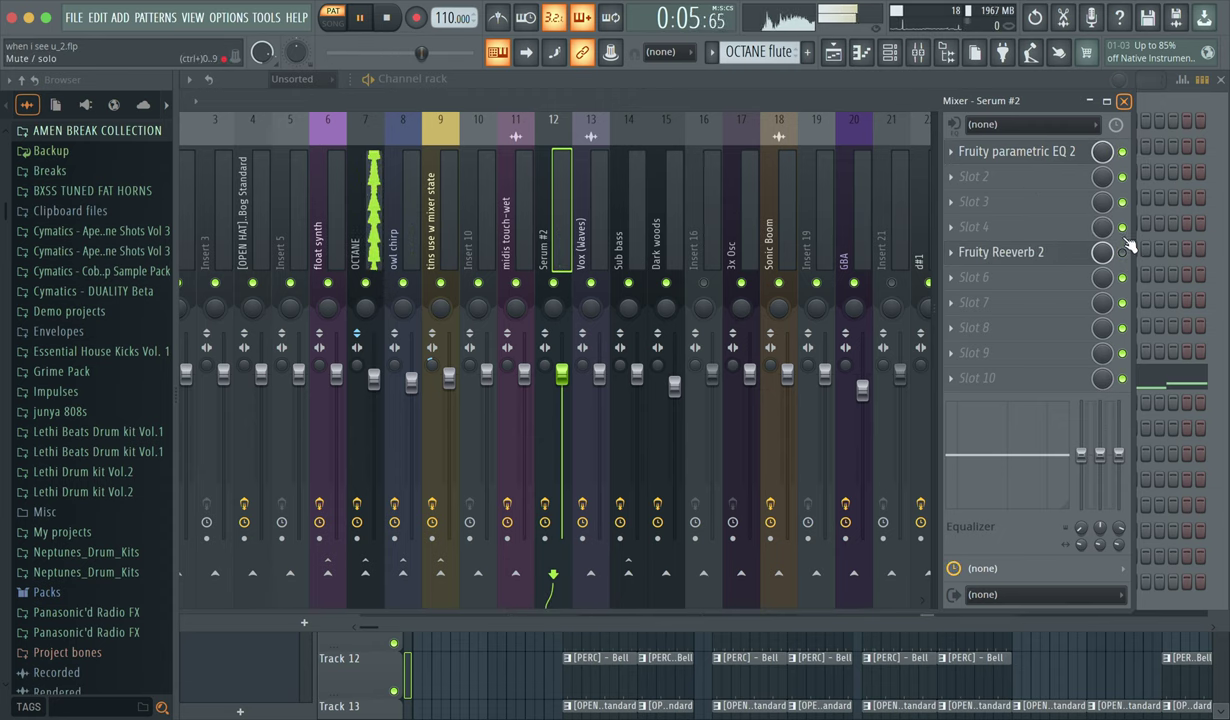
key(Left)
key(Left)
key(Left)
key(Left)
key(Left)
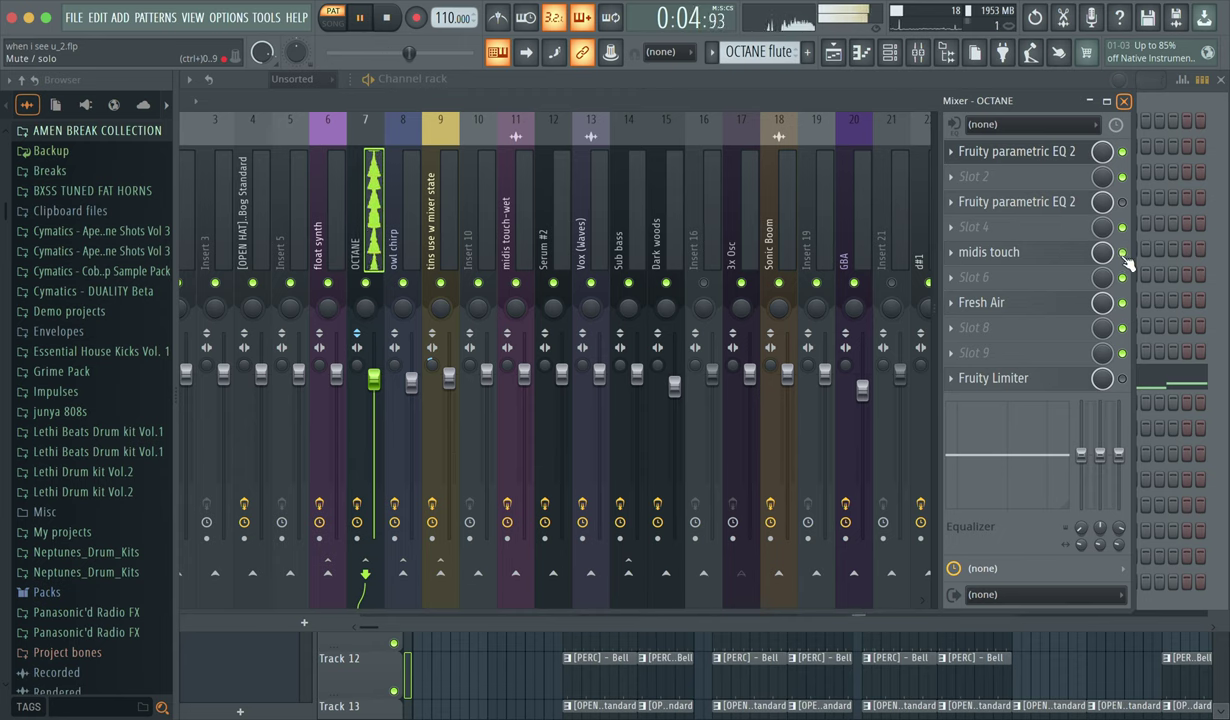
Step: Compare the OCTANE track's sound with its second Fruity parametric EQ 2 on and off, and close the mixer
click(1124, 203)
click(1124, 203)
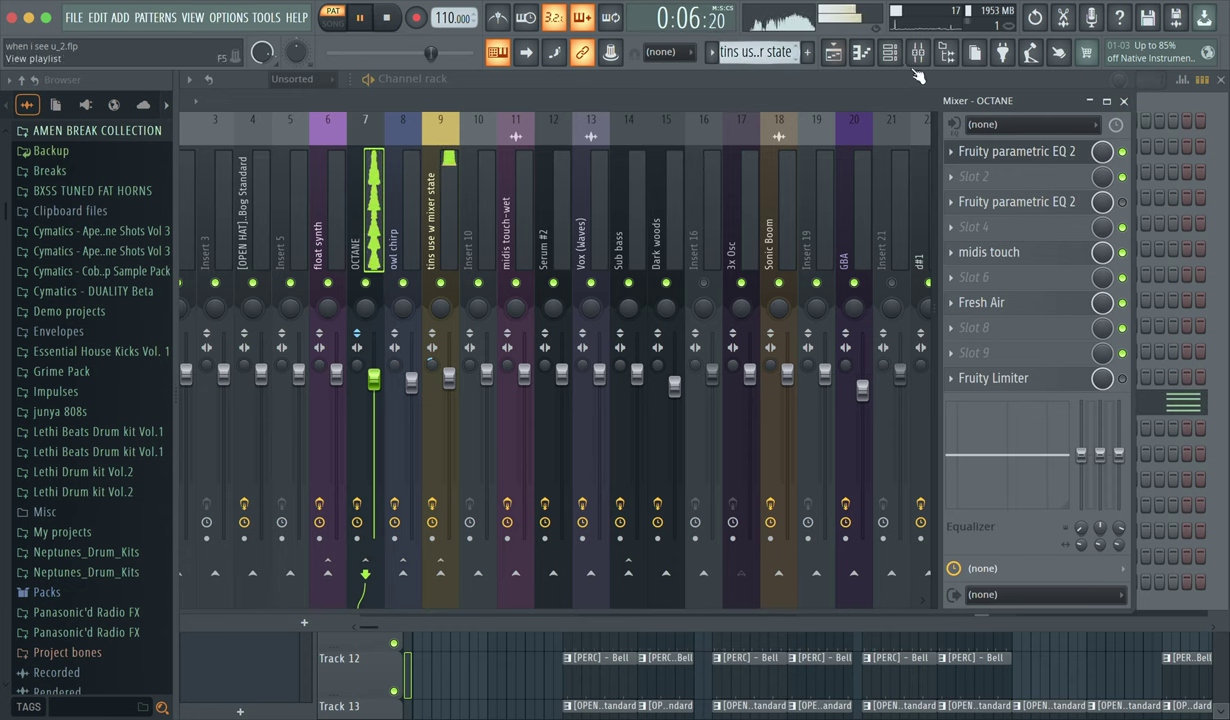
click(1124, 102)
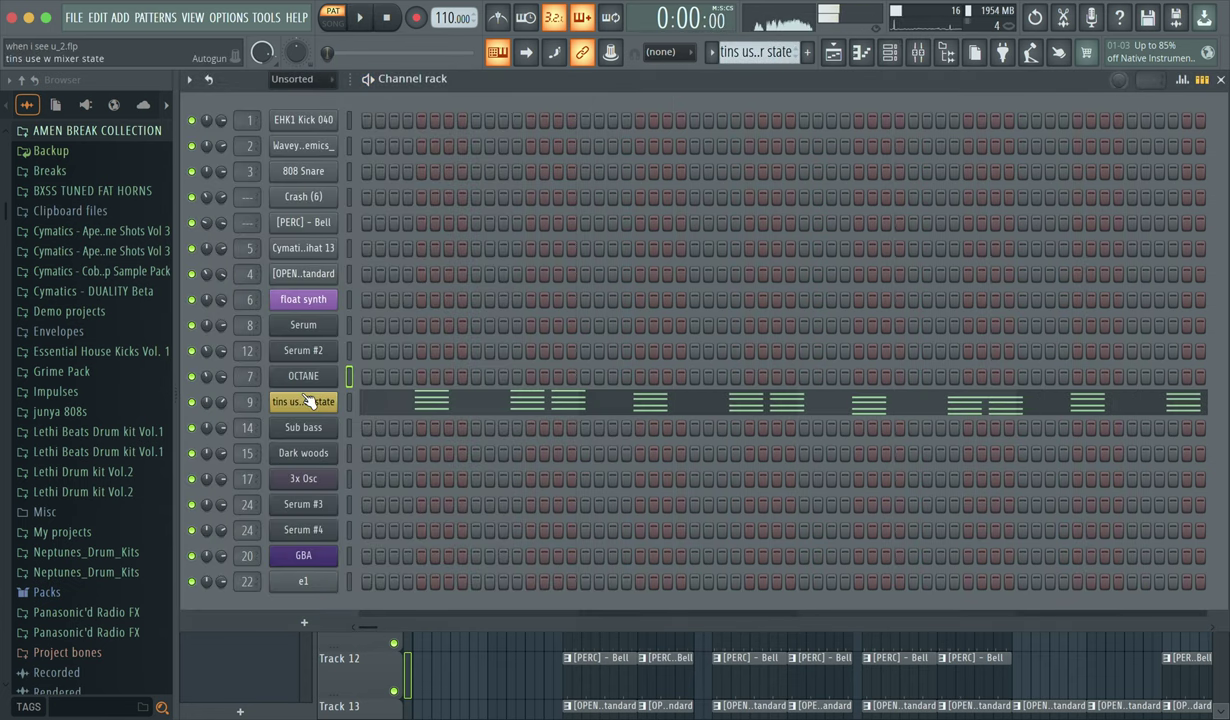
Step: Inspect the instrument preset of the tins use w mixer state channel and play its pattern, closing the plugin
click(307, 400)
key(space)
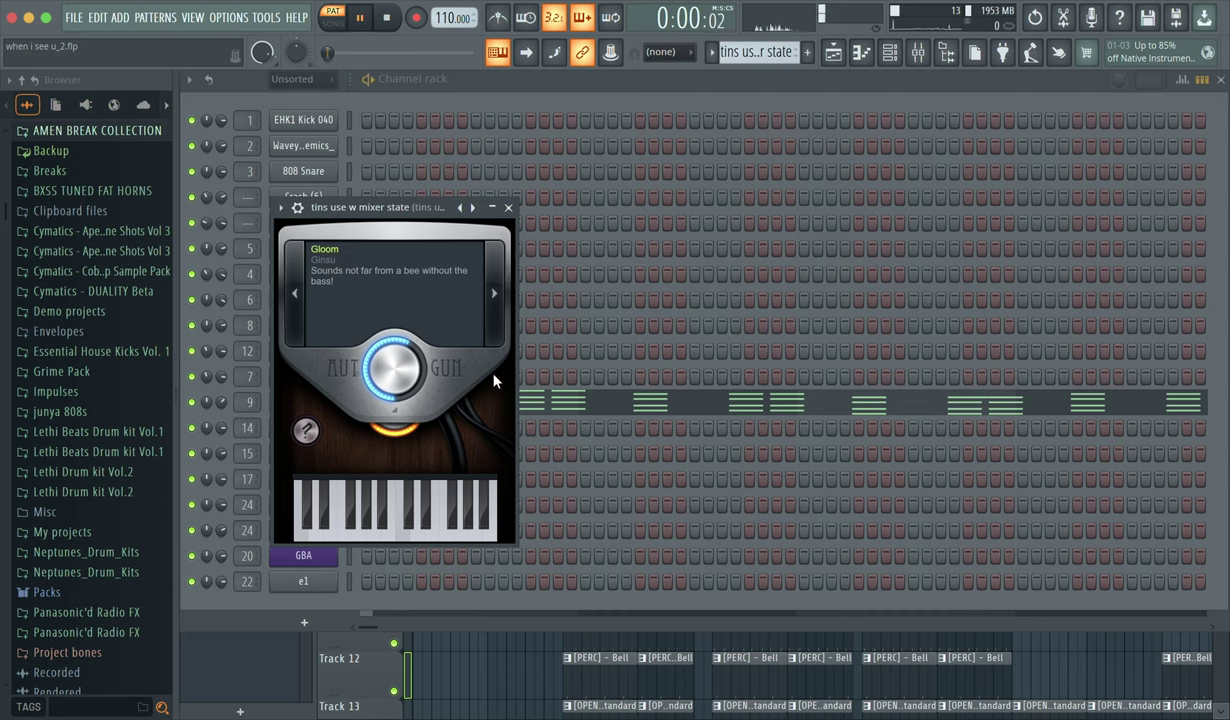
click(508, 207)
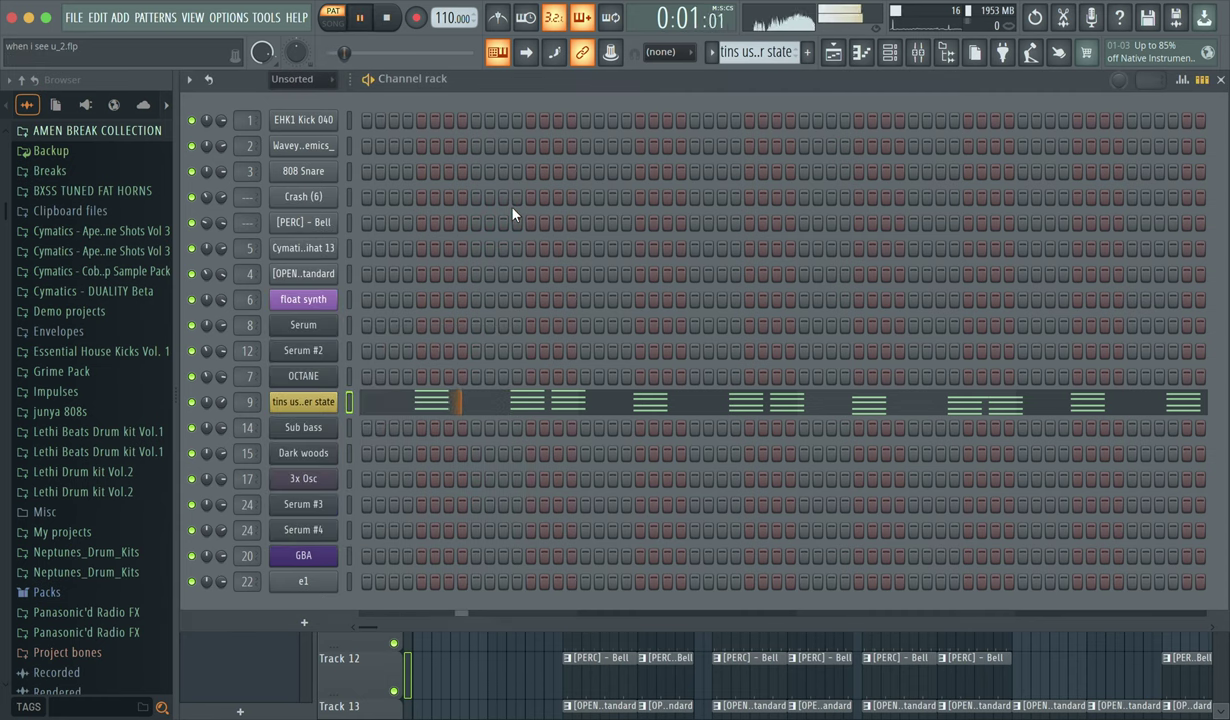
Step: Toggle Fresh Air, midis touch and Fruity parametric EQ 2 on the tins mixer track to hear each effect's contribution
click(889, 52)
click(1122, 227)
click(1122, 252)
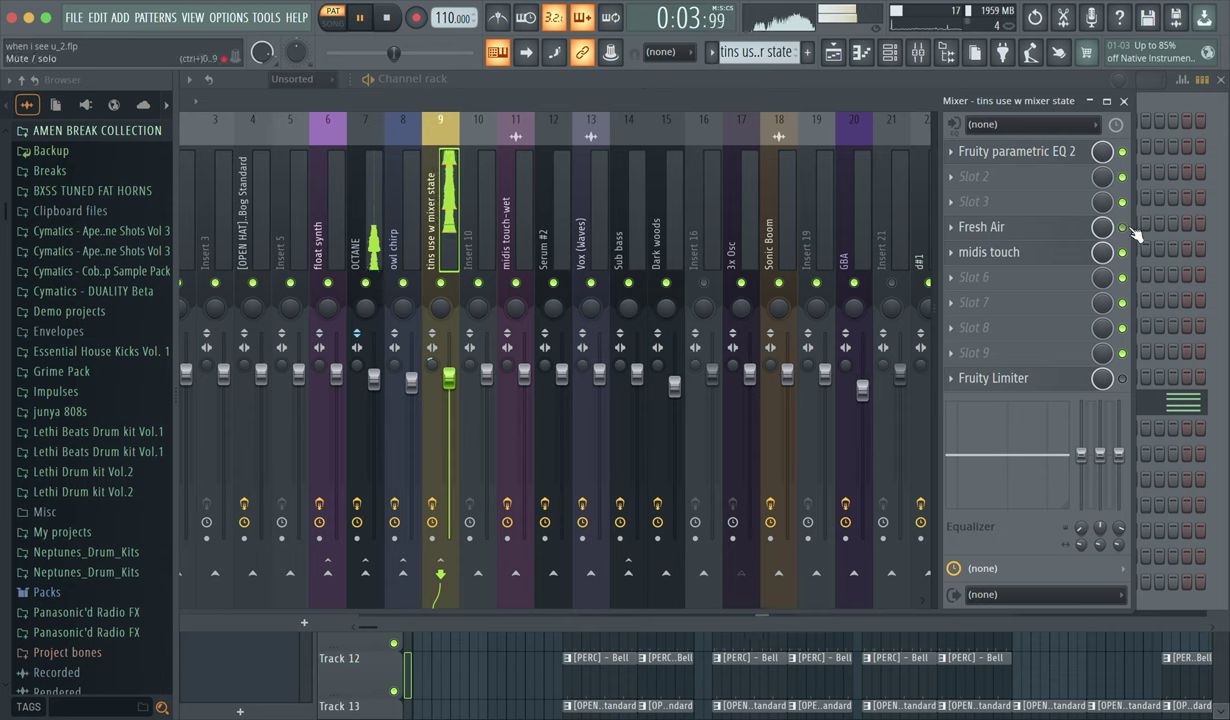
click(1123, 152)
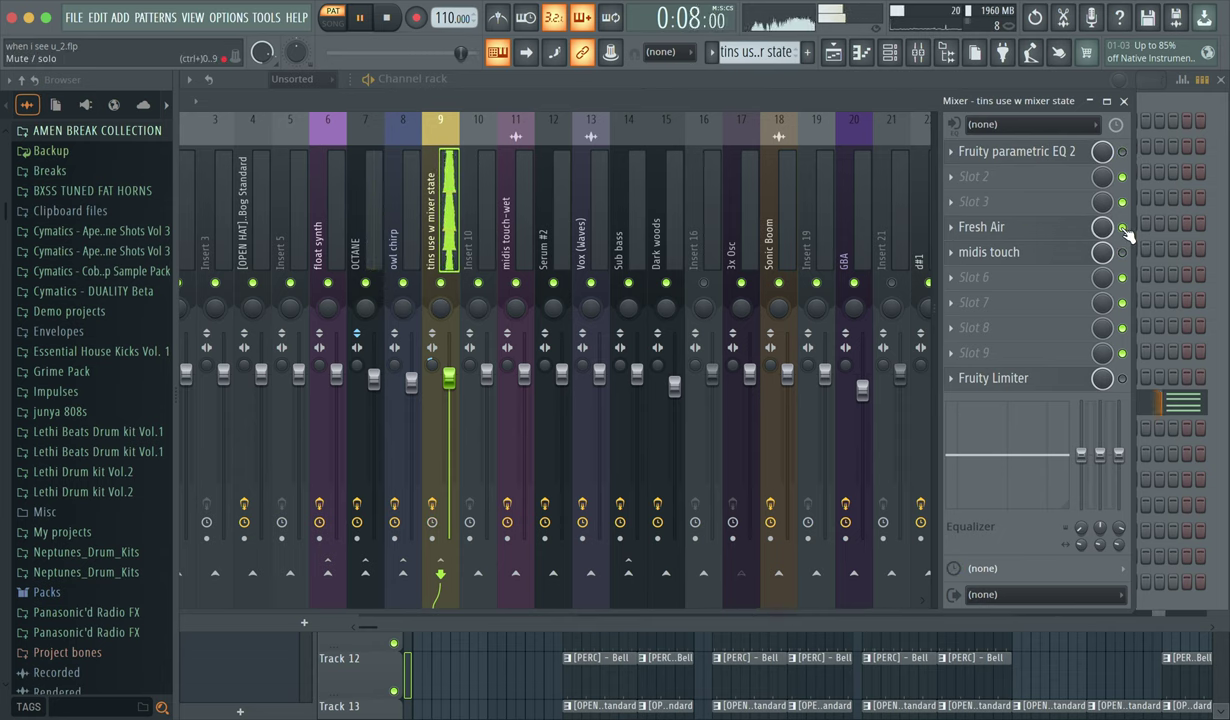
Step: Examine the Fruity parametric EQ 2 curve on the tins track, close the EQ and return to the channel rack
click(1060, 152)
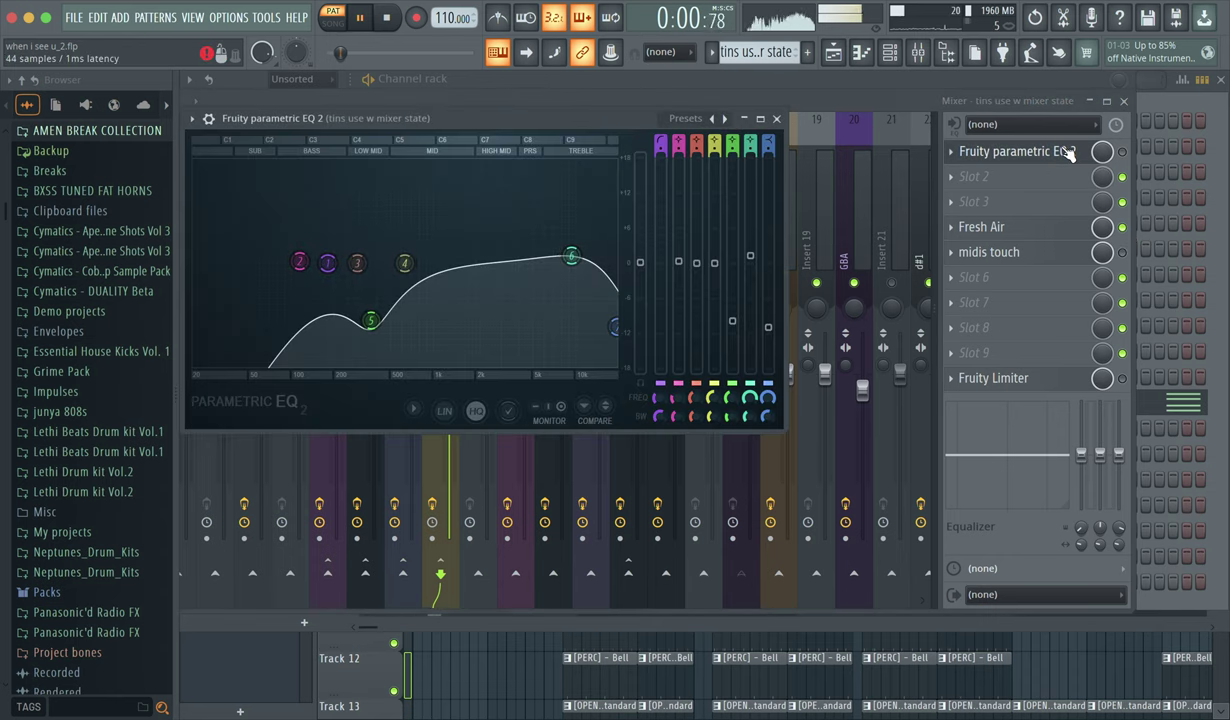
click(776, 119)
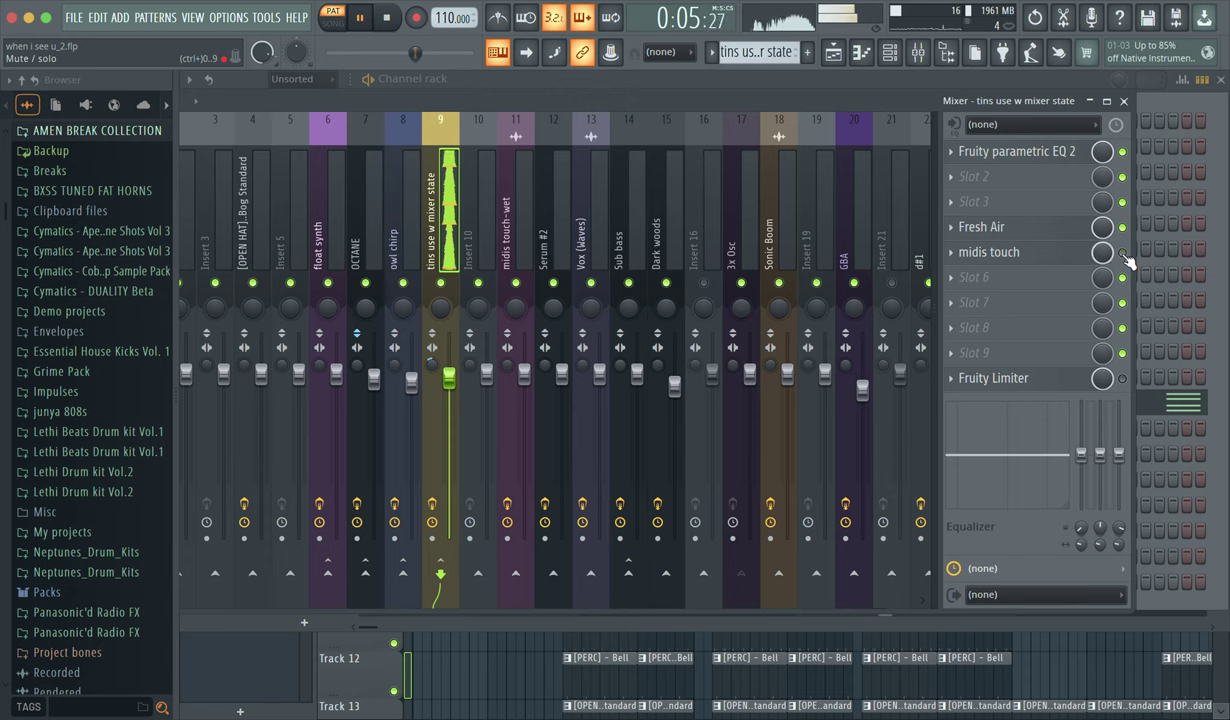
click(1110, 102)
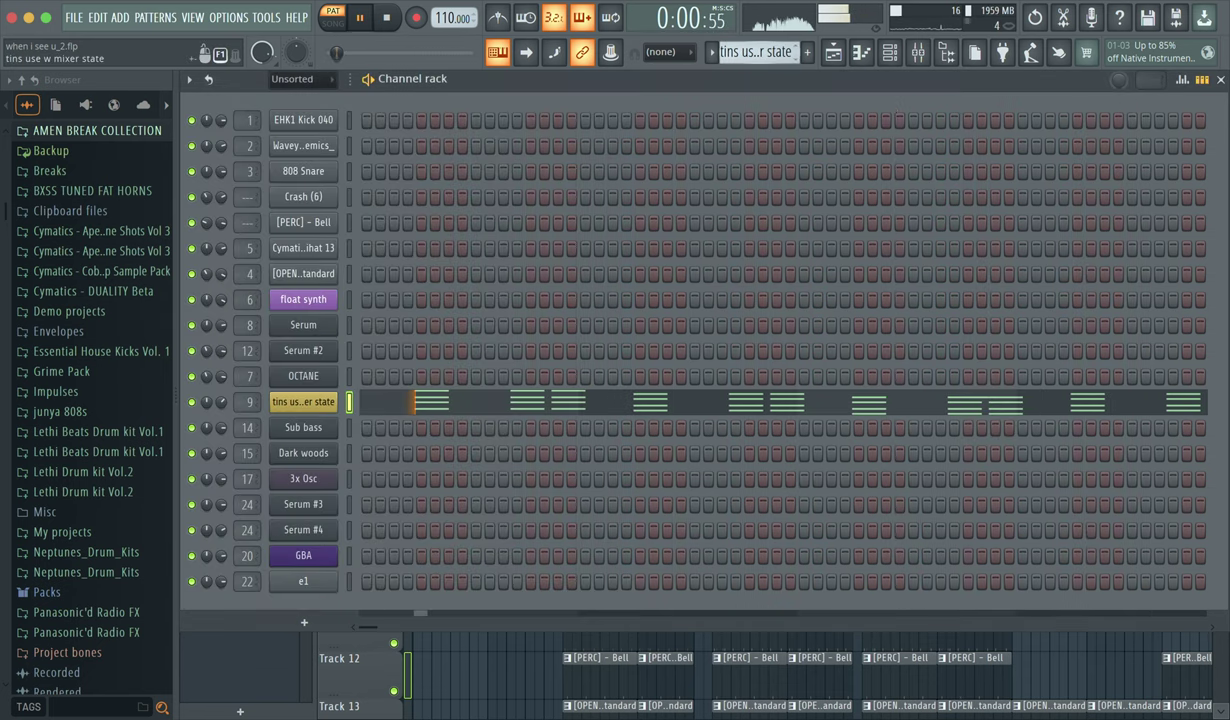
Step: Switch to the BASS pattern, play it and inspect the Sub bass channel's Sytrus settings, closing the plugin
scroll(767, 52, down, 1)
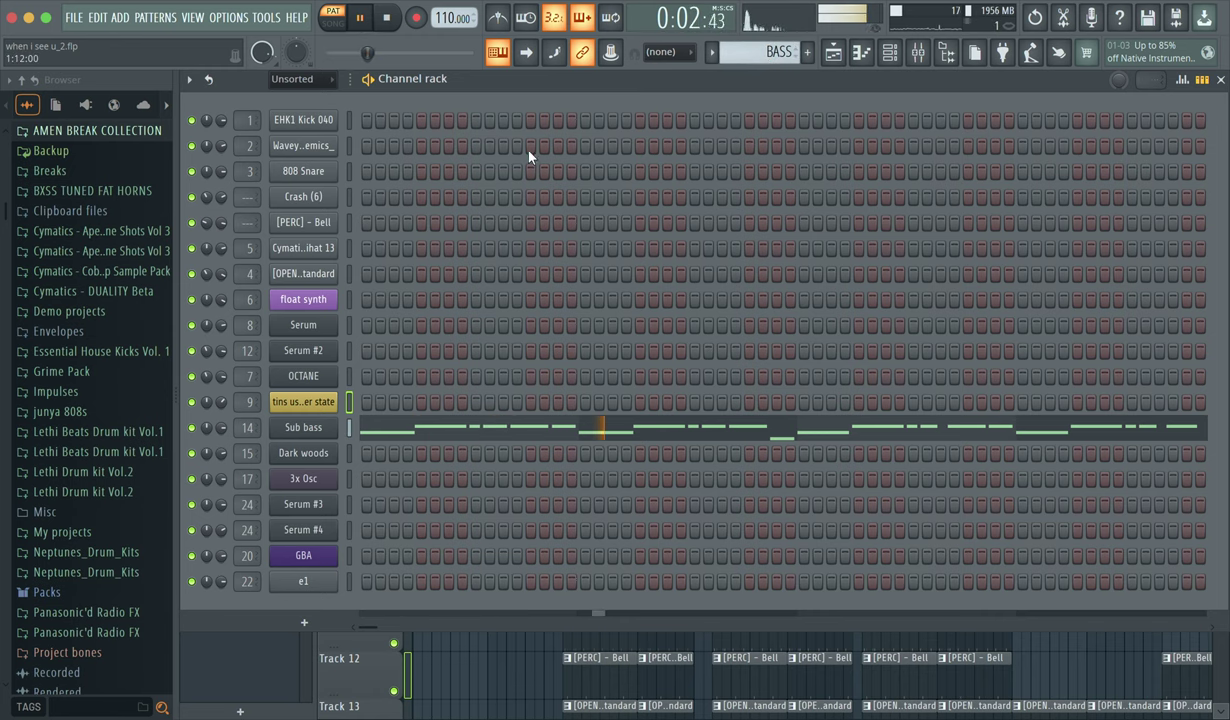
click(301, 428)
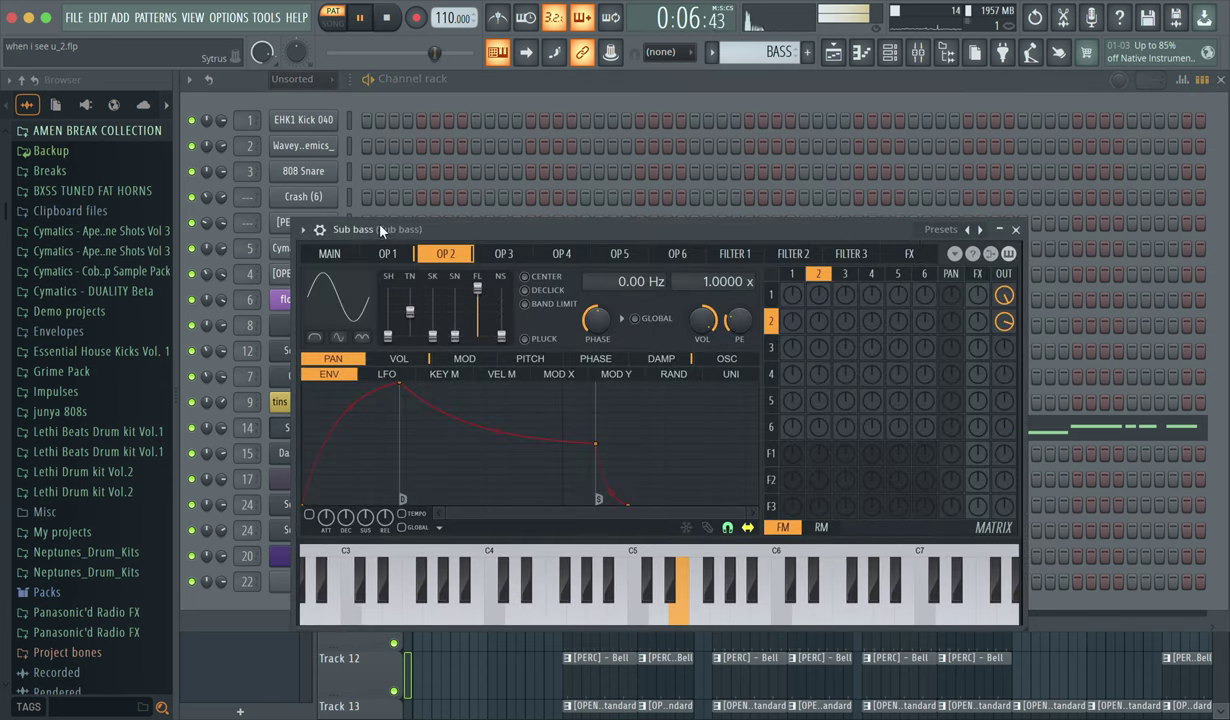
click(1015, 229)
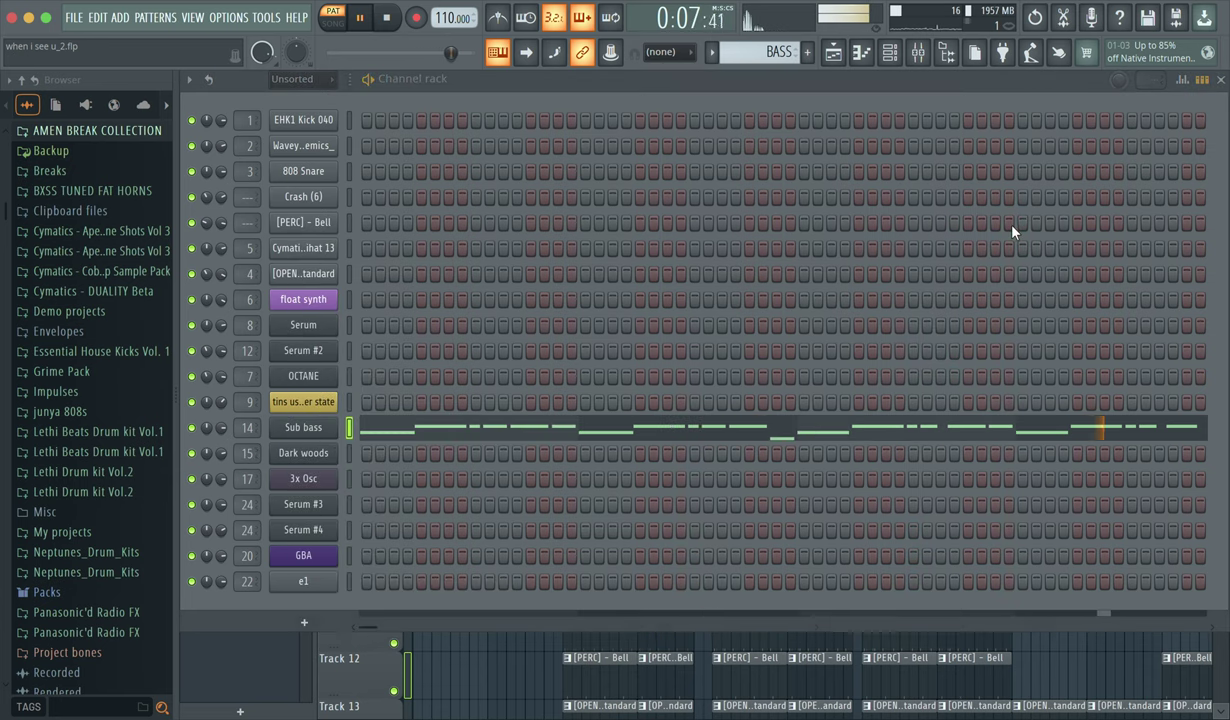
Step: Toggle Fruity parametric EQ 2 and Fruity soft clipper on the Sub bass mixer track to hear their contribution, and close the mixer
click(920, 57)
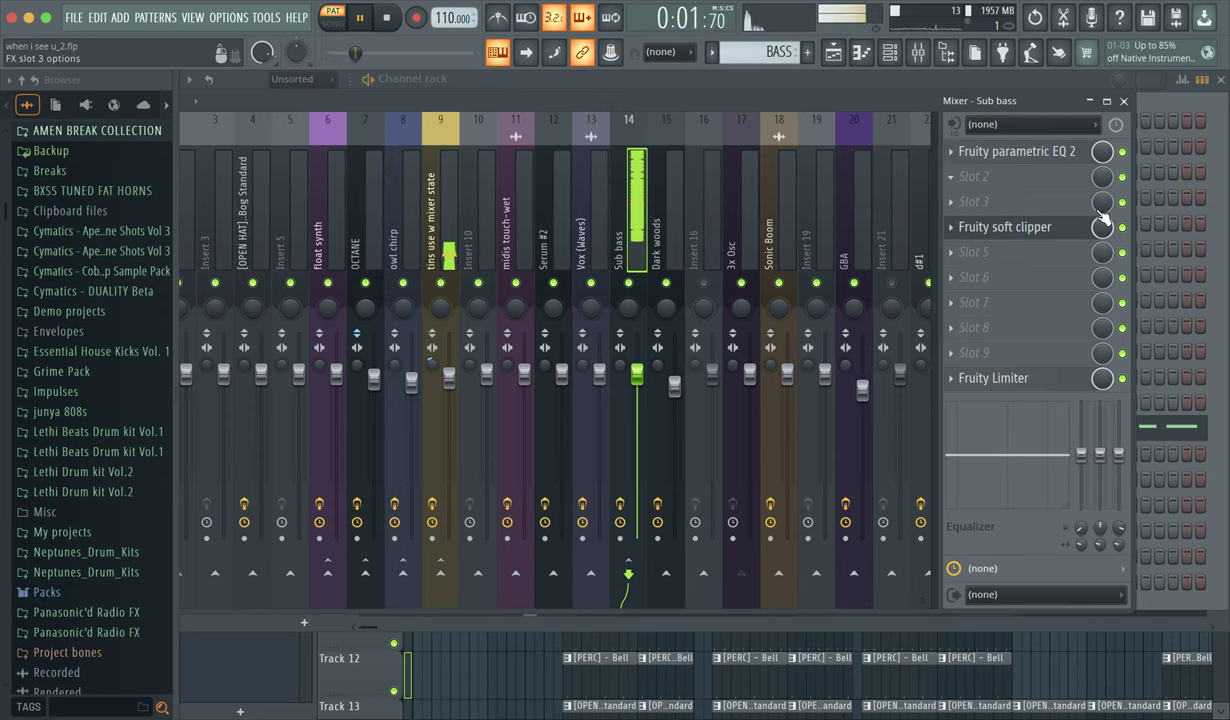
click(1123, 152)
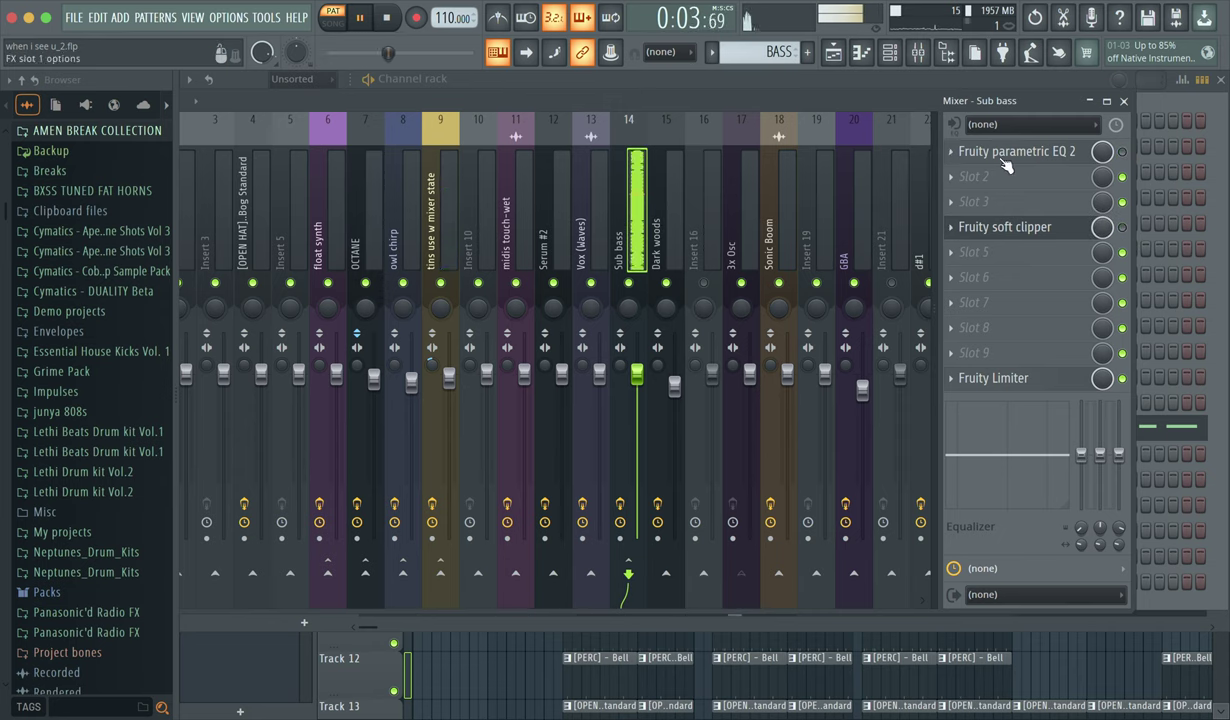
click(1123, 152)
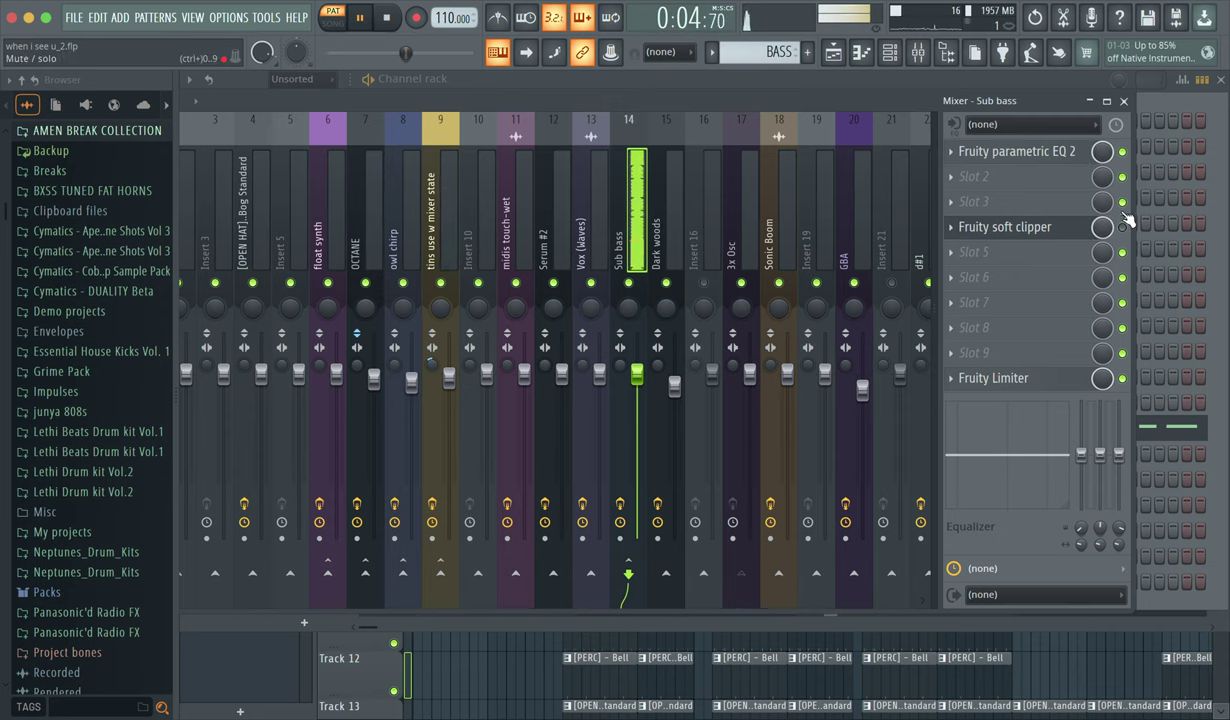
click(1124, 101)
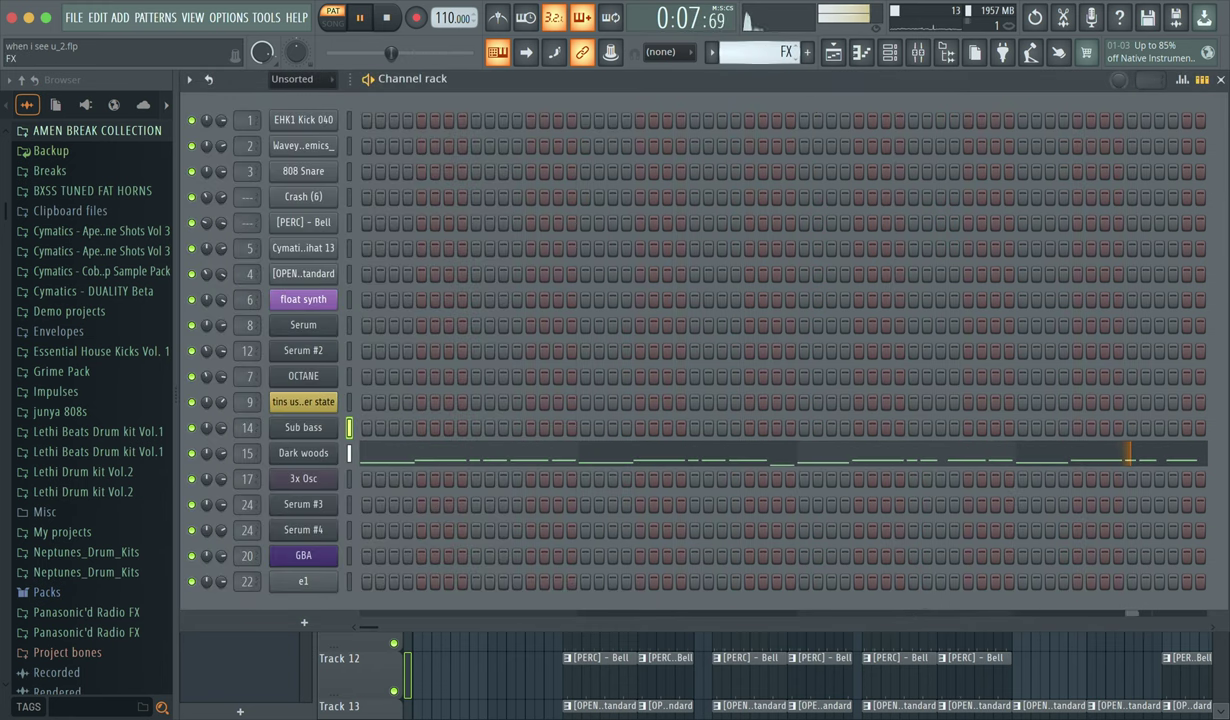